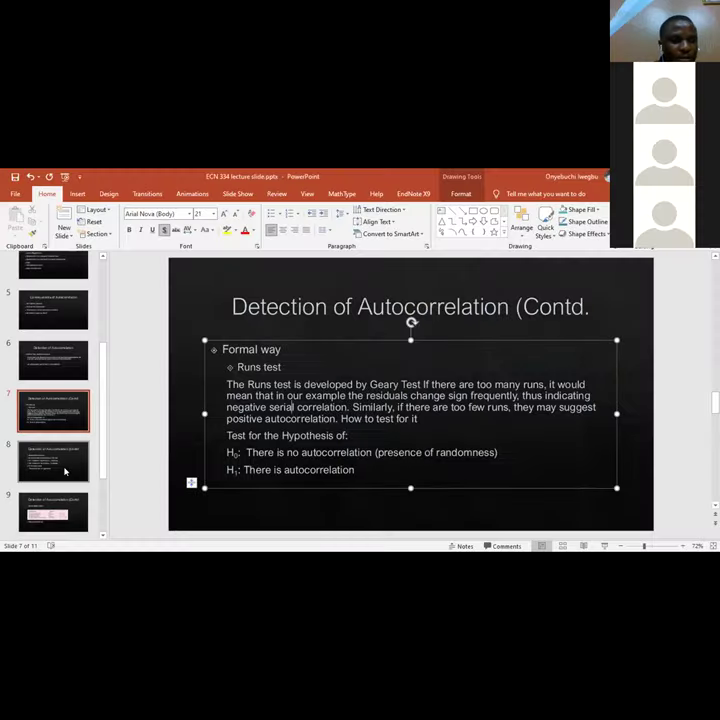
Show slide 8 of the lecture presentation on detecting autocorrelation.
left_click(60, 466)
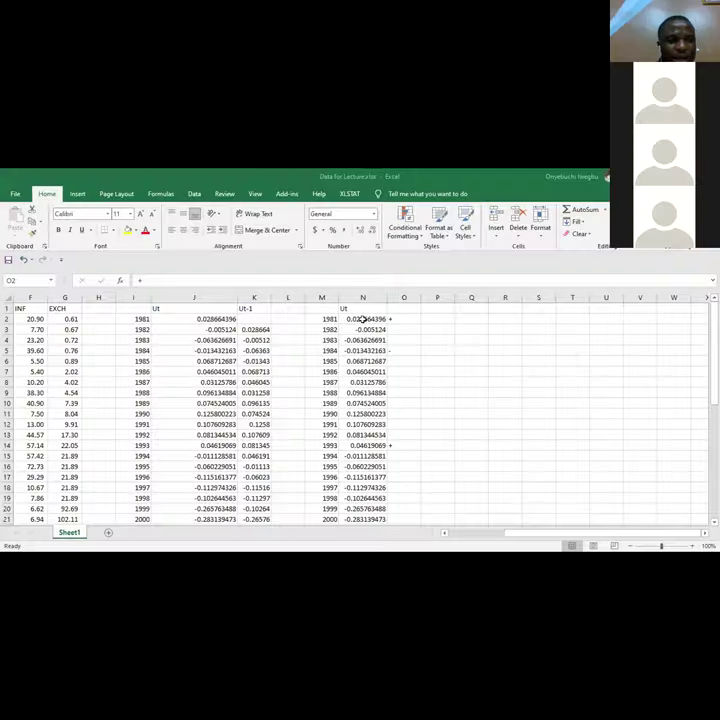
In the Excel data workbook, examine the signs of the Ut residuals in column N from 1981 through 2019.
key("Left")
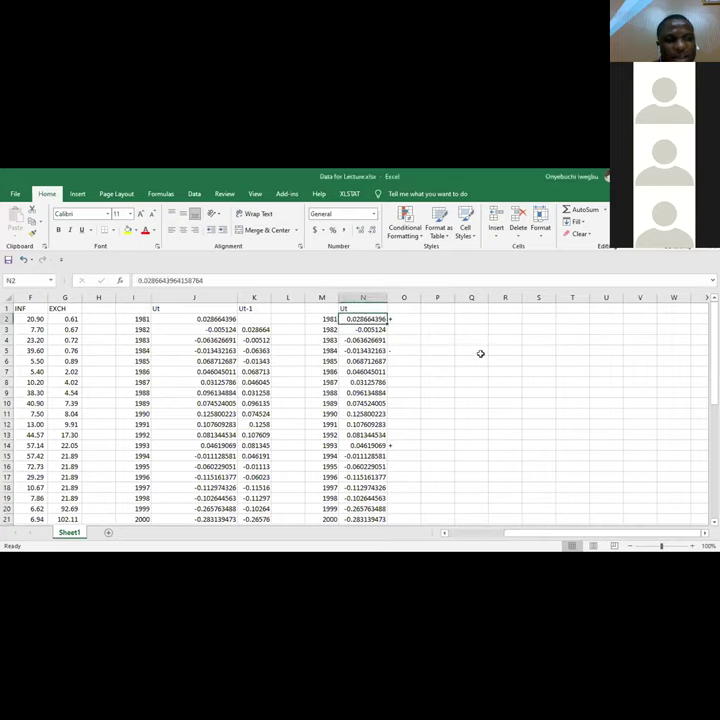
key("Down")
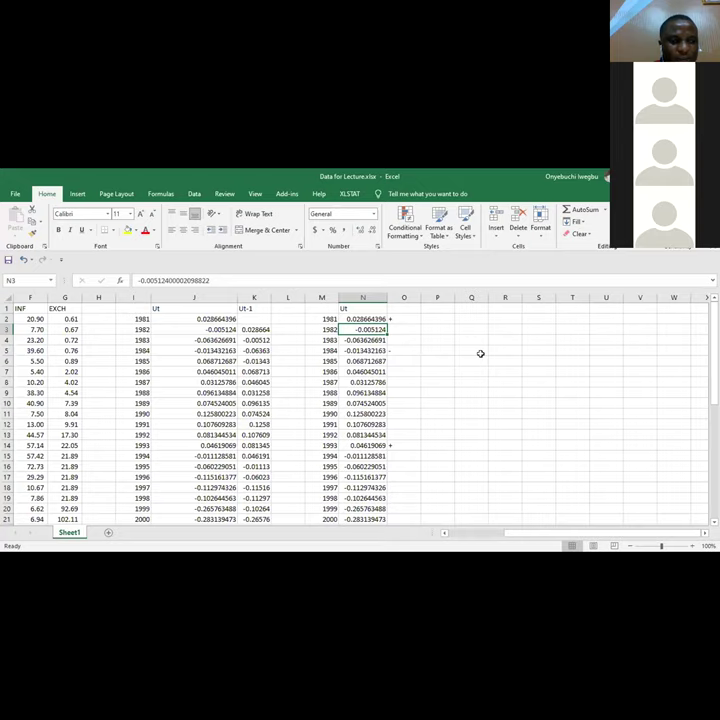
key("Down")
key("Down")
key("Down")
key("Down")
key("Down")
key("Down")
key("Down")
key("Down")
key("Down")
key("Down")
key("Down")
key("Down")
key("Down")
key("Down")
key("Up")
key("Up")
key("Down")
key("Down")
key("Down")
key("Down")
key("Down")
key("Down")
key("Down")
key("Down")
key("Down")
key("Down")
key("Down")
key("Down")
key("Down")
key("Down")
key("Down")
key("Down")
key("Down")
key("Down")
key("Down")
key("Down")
key("Down")
key("Down")
key("Down")
key("Down")
key("Down")
key("Up")
key("Up")
key("Down")
key("Down")
key("Down")
key("Down")
key("Down")
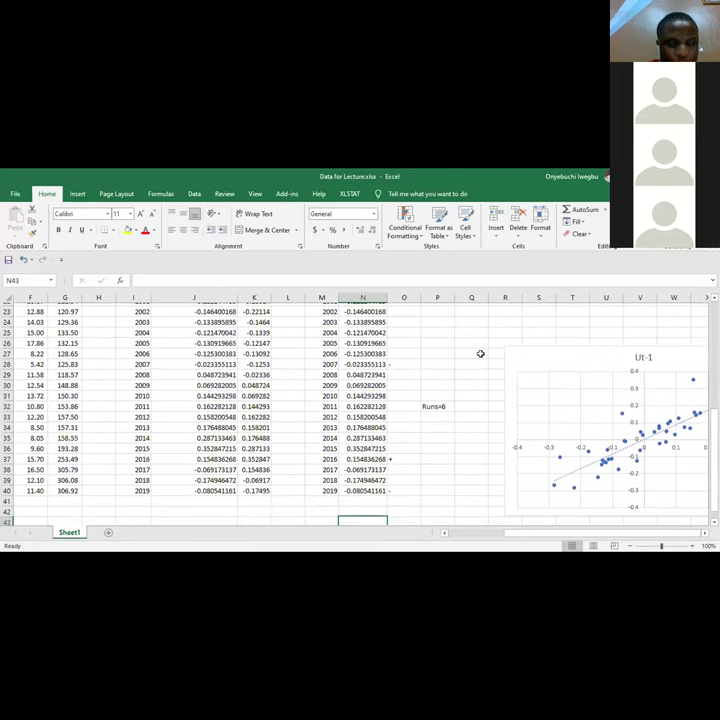
Enter N2=20 in cell P3 beside the residual signs.
key("Up")
key("Up")
key("Up")
key("Up")
key("Up")
key("Up")
key("Up")
key("Up")
key("Up")
key("Up")
key("Up")
key("Up")
key("Up")
key("Up")
key("Up")
key("Up")
key("Up")
key("Up")
key("Up")
key("Up")
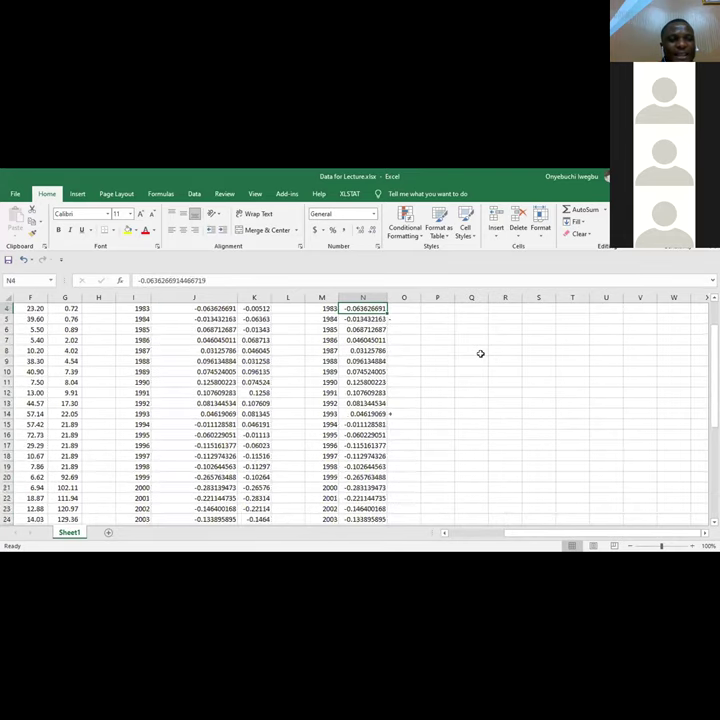
key("Up")
key("Up")
key("Up")
key("Right")
key("Right")
key("Down")
key("Down")
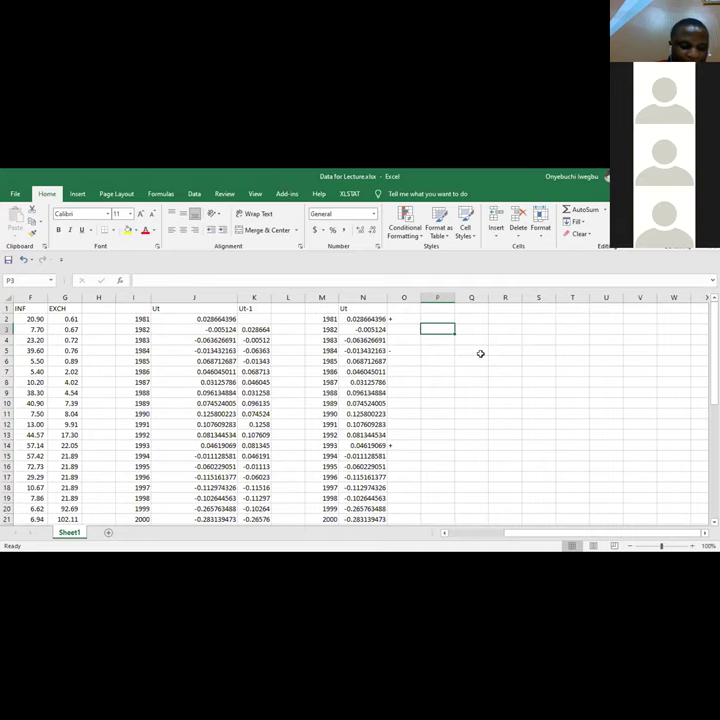
type("N2=20")
key("Return")
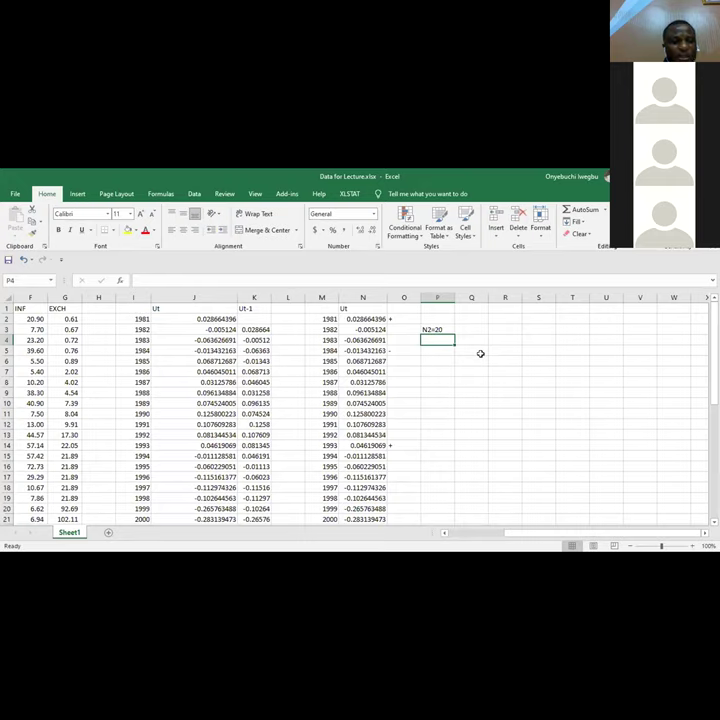
Go through the years in column M from 1981 to the end of the data to check the number of observations.
left_click(325, 318)
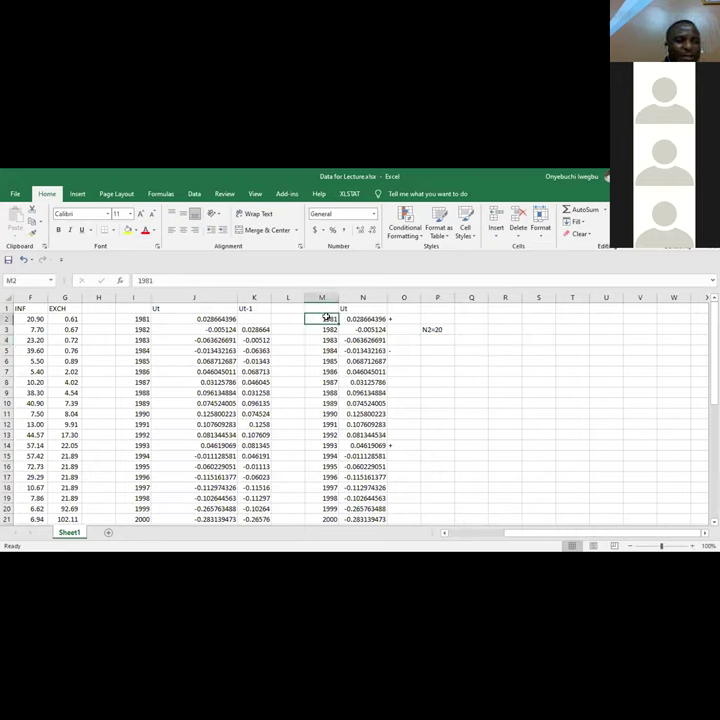
key("Down")
key("Down")
key("Down")
key("Down")
key("Down")
key("Down")
key("Down")
key("Down")
key("Down")
key("Down")
key("Down")
key("Down")
key("Down")
key("Down")
key("Down")
key("Down")
key("Down")
key("Down")
key("Down")
key("Down")
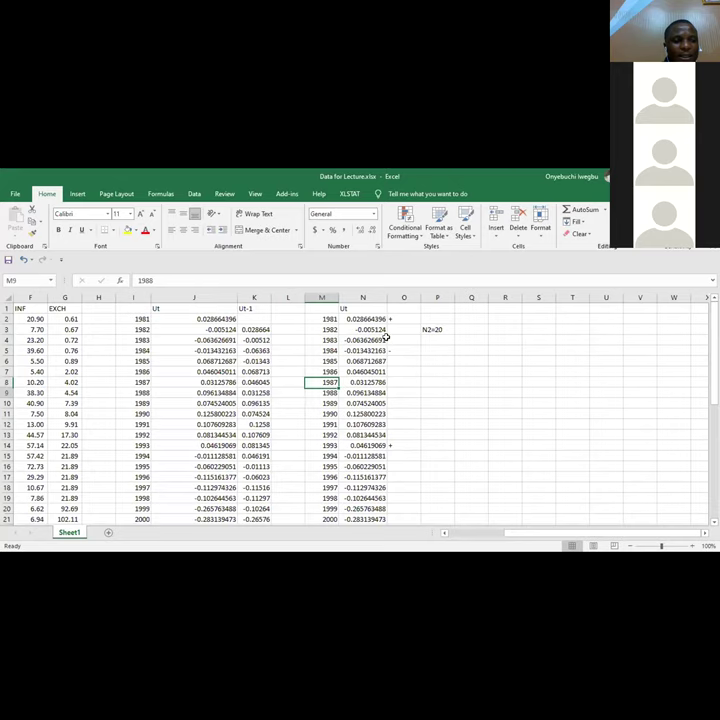
key("Down")
key("Down")
key("Down")
key("Down")
key("Down")
key("Down")
key("Down")
key("Down")
key("Down")
key("Down")
key("Down")
key("Down")
key("Down")
key("Down")
key("Down")
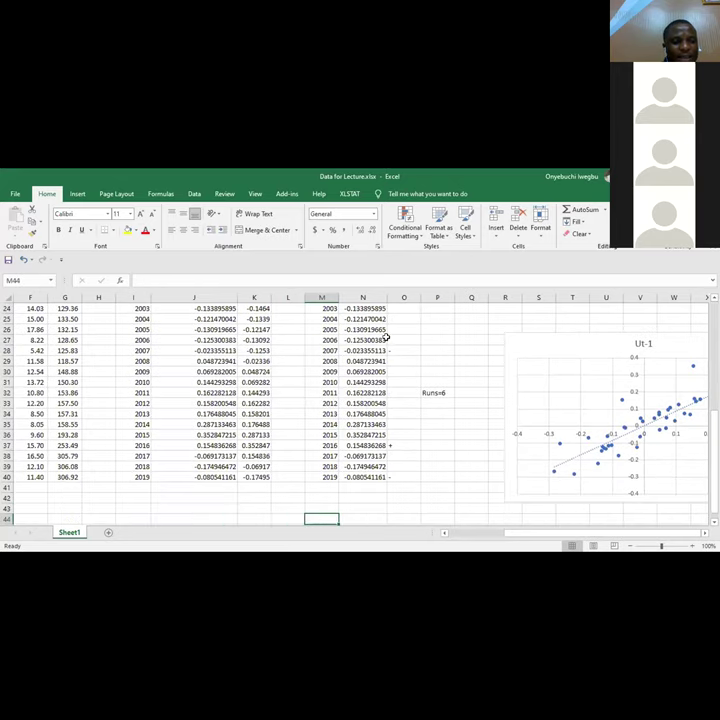
Calculate the span of years in cell Q1 with the formula =2019-1981.
key("Up")
key("Up")
key("Up")
key("Up")
key("Up")
key("Up")
key("Up")
key("Up")
key("Up")
key("Up")
key("Up")
key("Up")
key("Up")
key("Up")
key("Up")
key("Up")
key("Up")
key("Up")
key("Up")
key("Up")
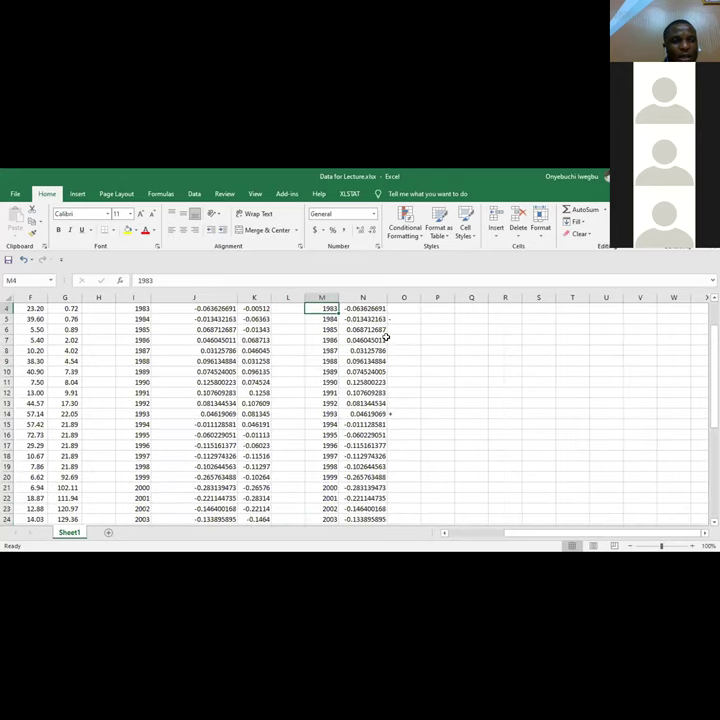
key("Right")
key("Right")
key("Right")
key("Right")
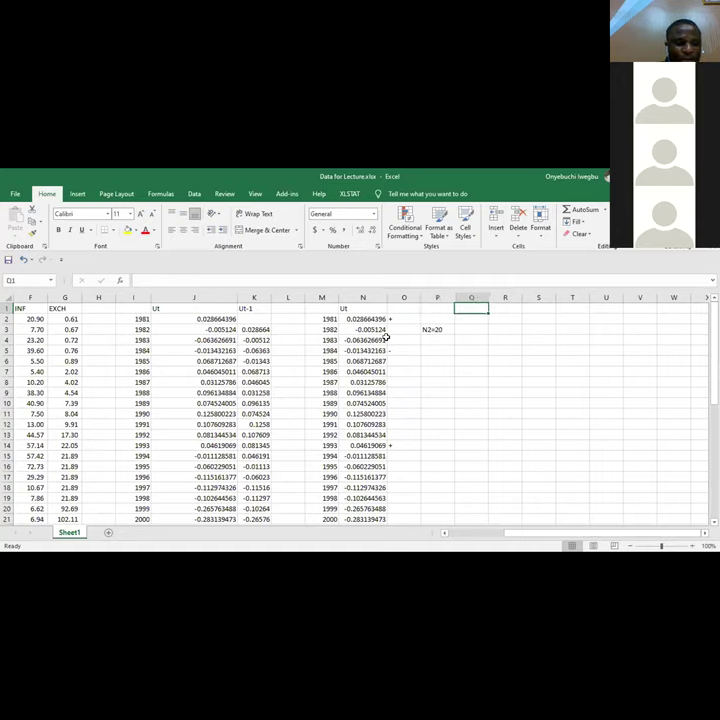
type("=2019-")
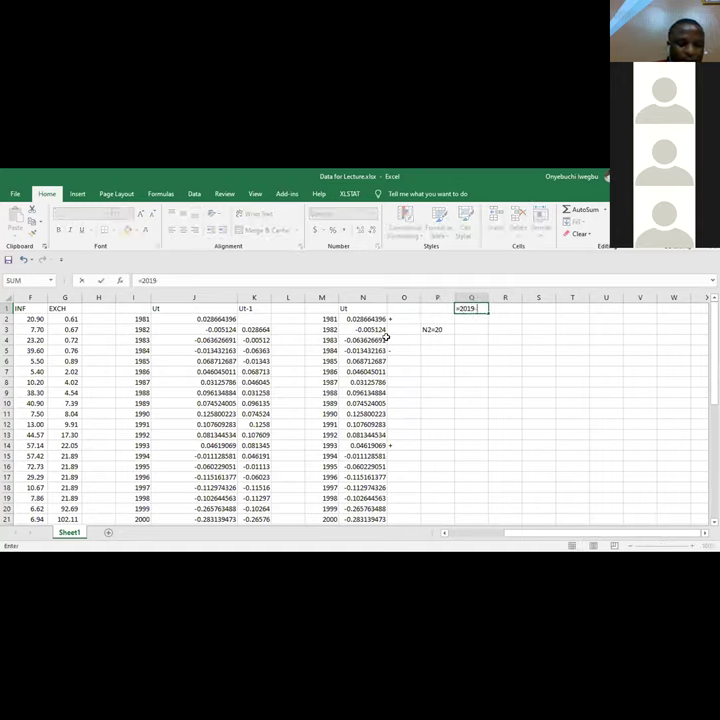
type("1981")
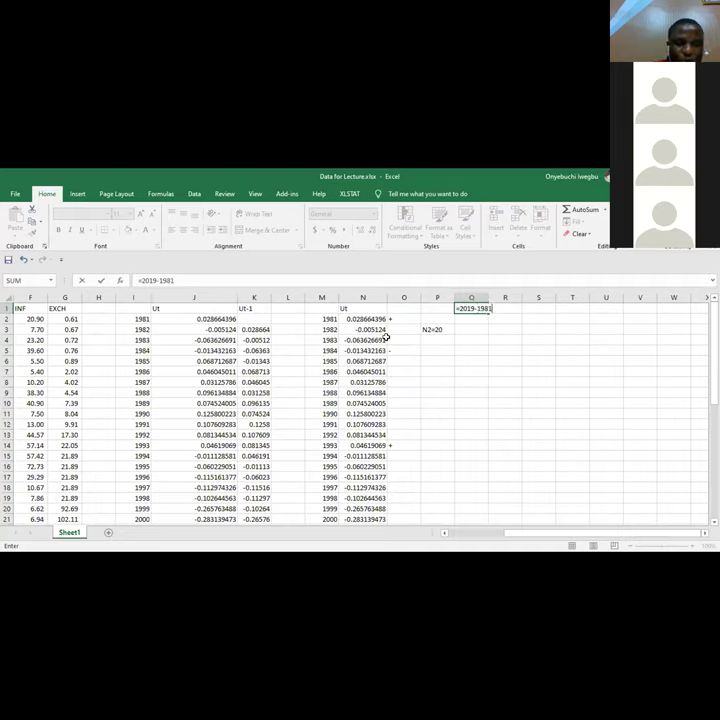
key("Return")
key("Up")
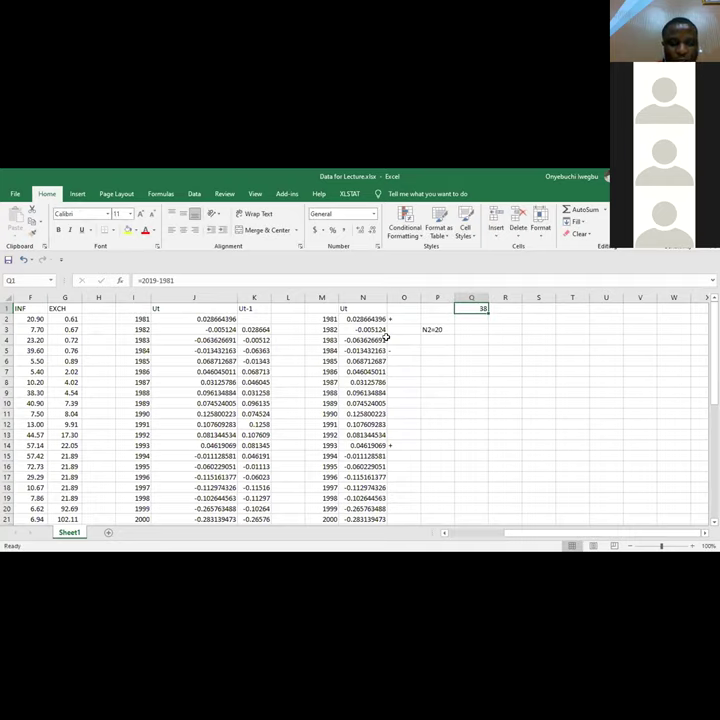
Clear the scratch calculation in Q1 and enter N=39 in cell P4.
key("Down")
key("Down")
key("Down")
key("Left")
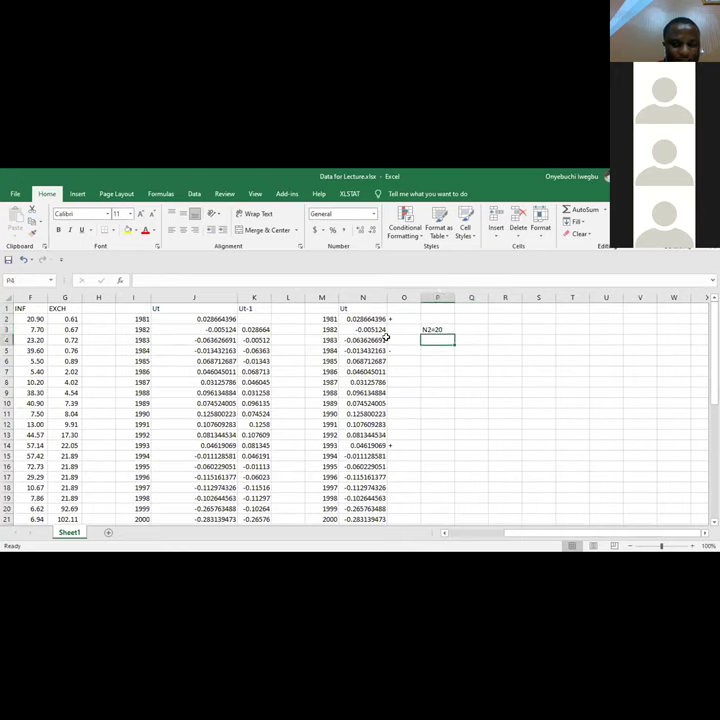
type("N=3")
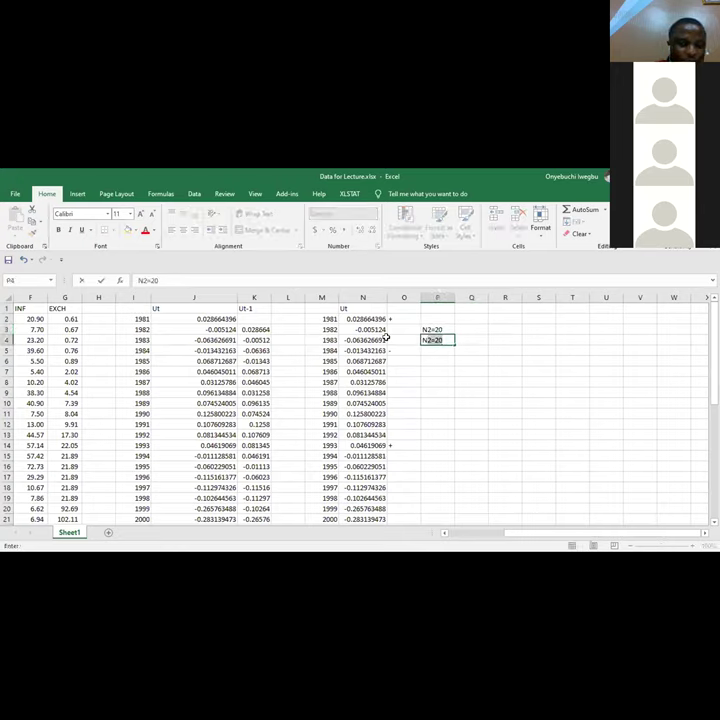
type("9")
key("Return")
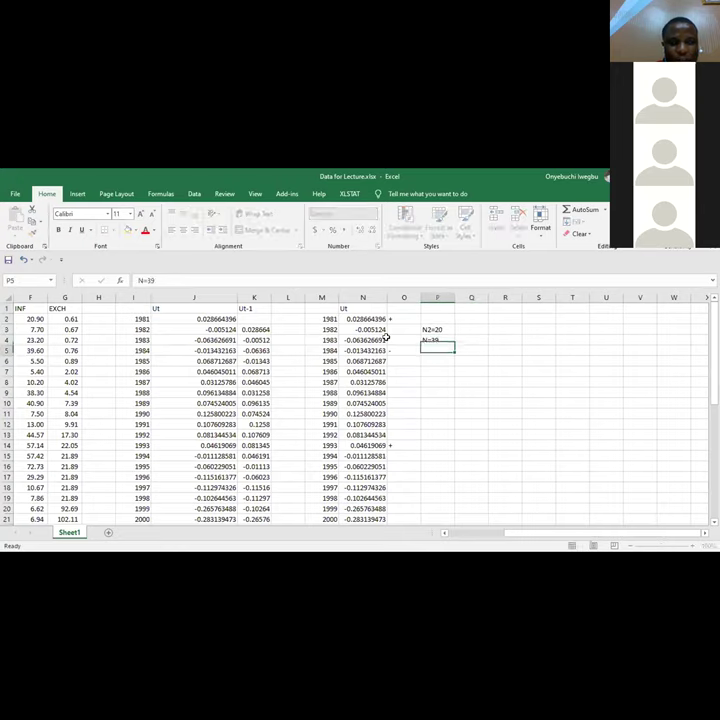
Enter N1=19 in cell P2, above the N2 entry, and select cell P6.
key("Up")
key("Up")
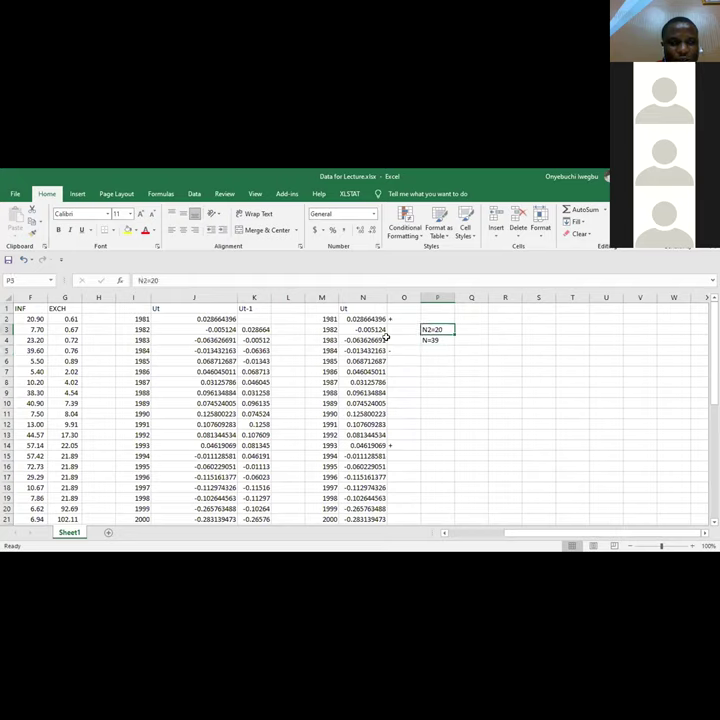
key("Up")
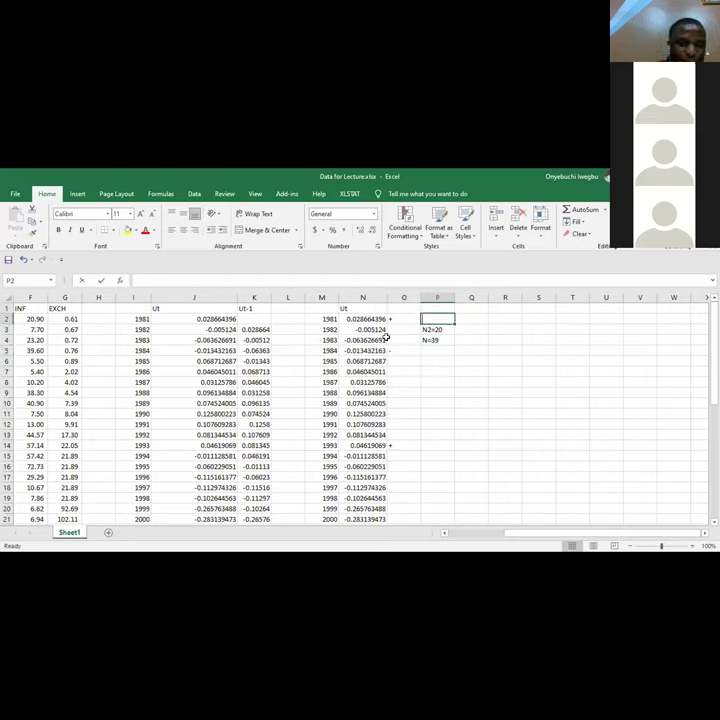
type("N1=")
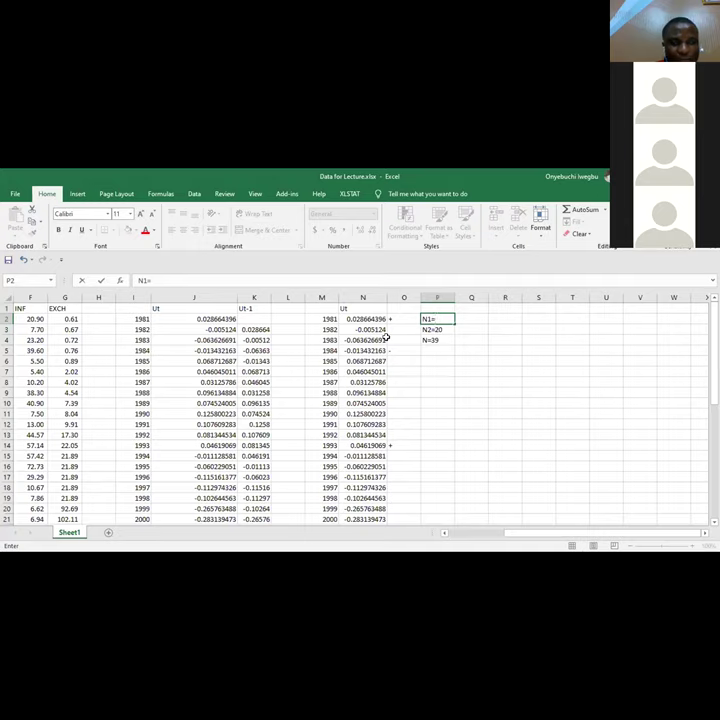
type("19")
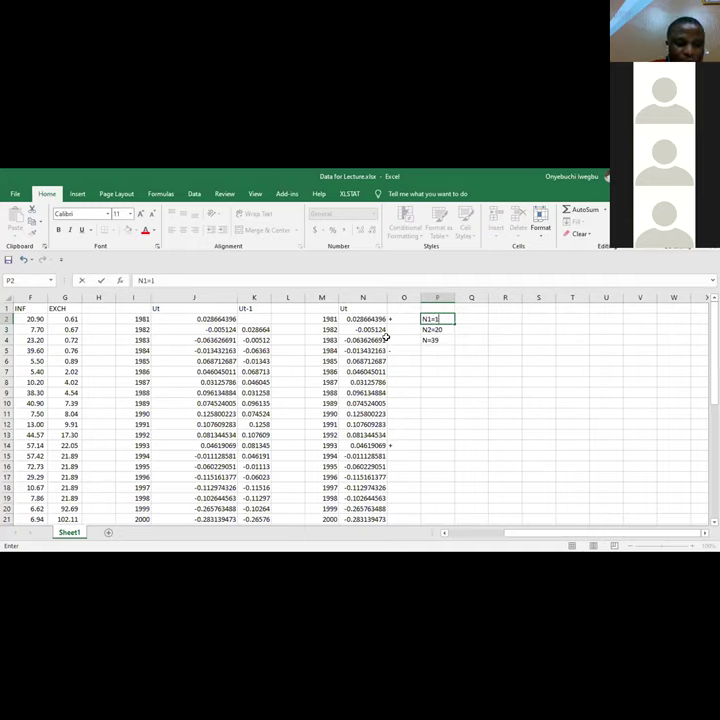
key("Return")
key("Return")
key("Return")
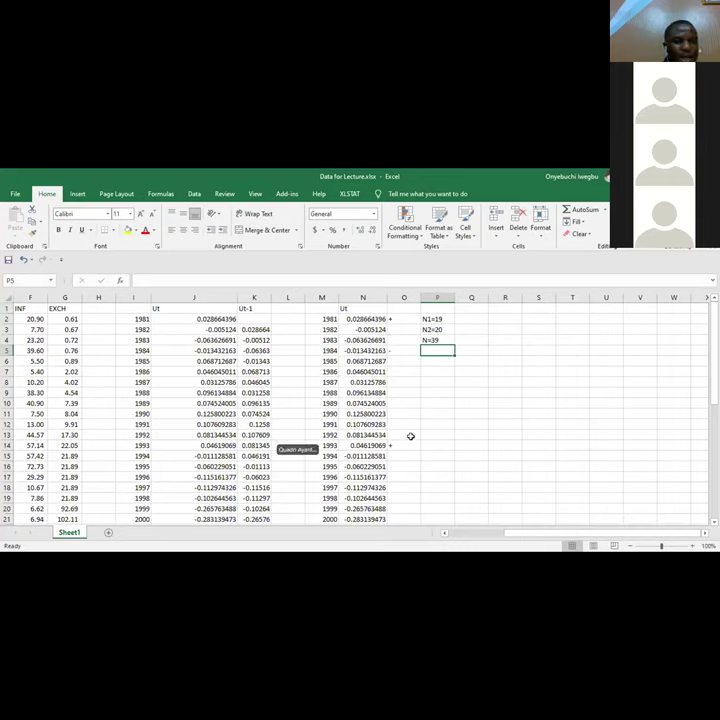
left_click(440, 364)
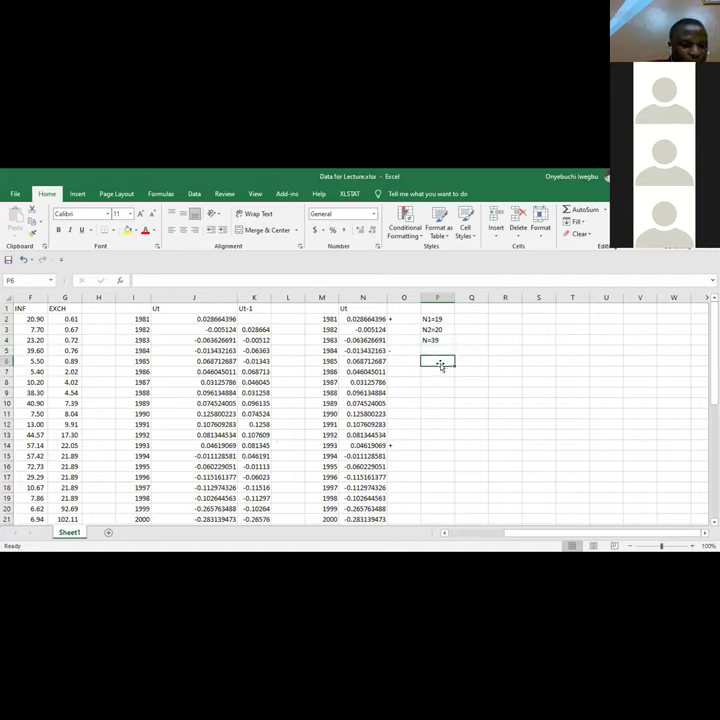
Enter R=6 in cell P6 and the label Mean in cell Q9.
type("R=6")
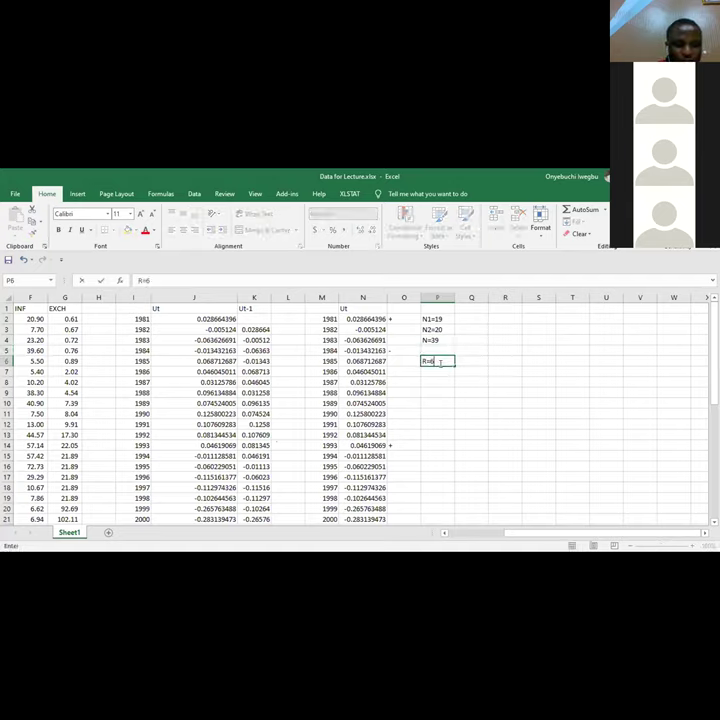
key("Return")
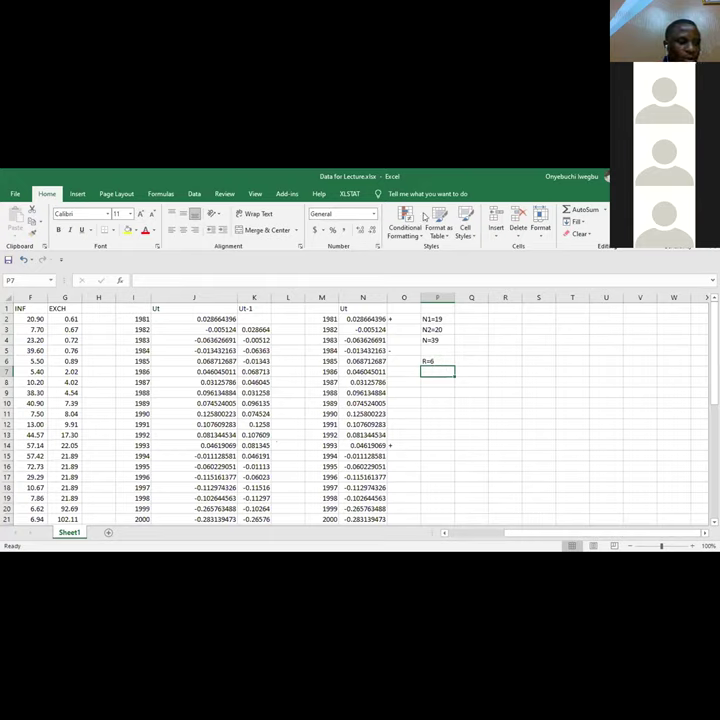
left_click(469, 391)
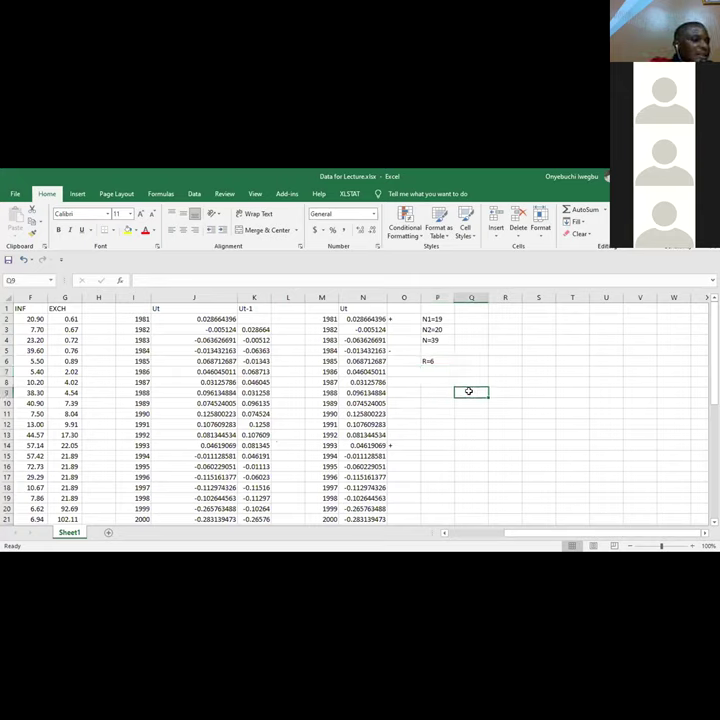
type("M")
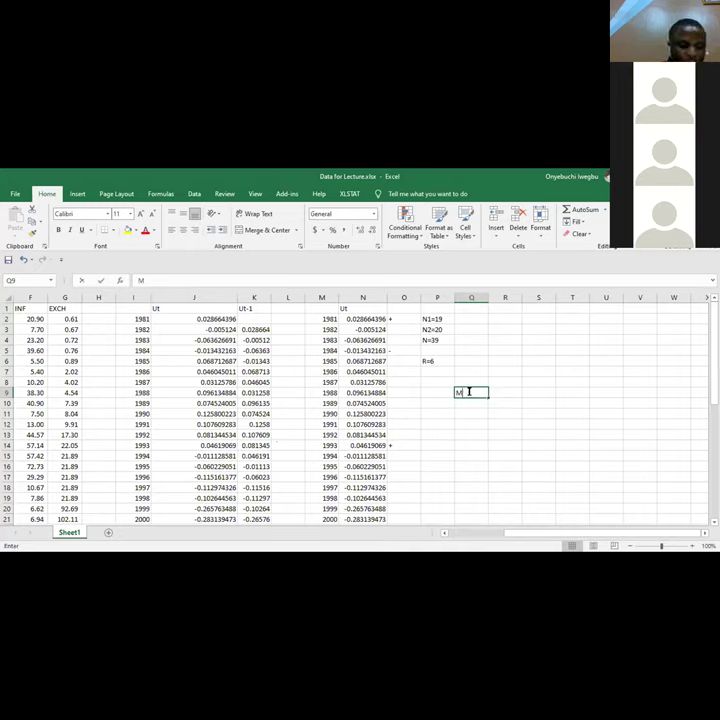
type("ean")
key("Return")
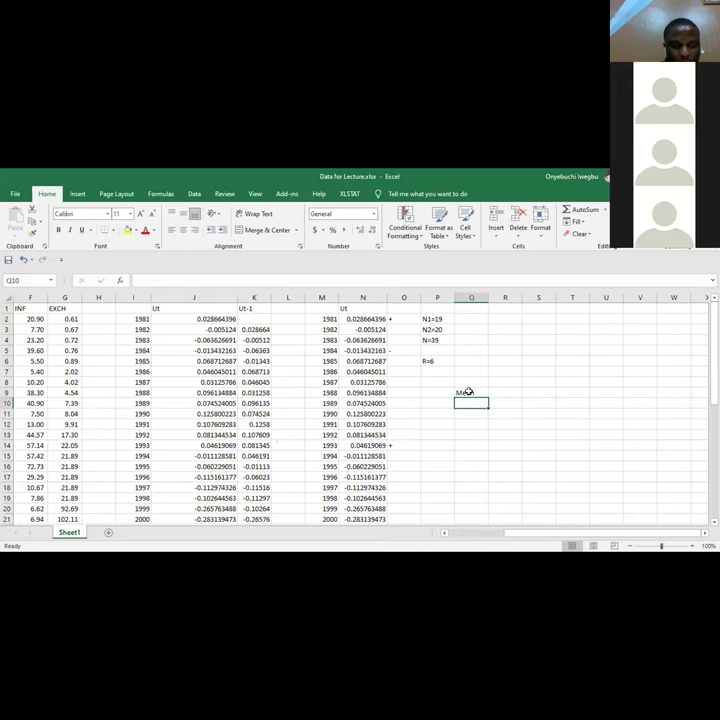
key("Up")
key("Right")
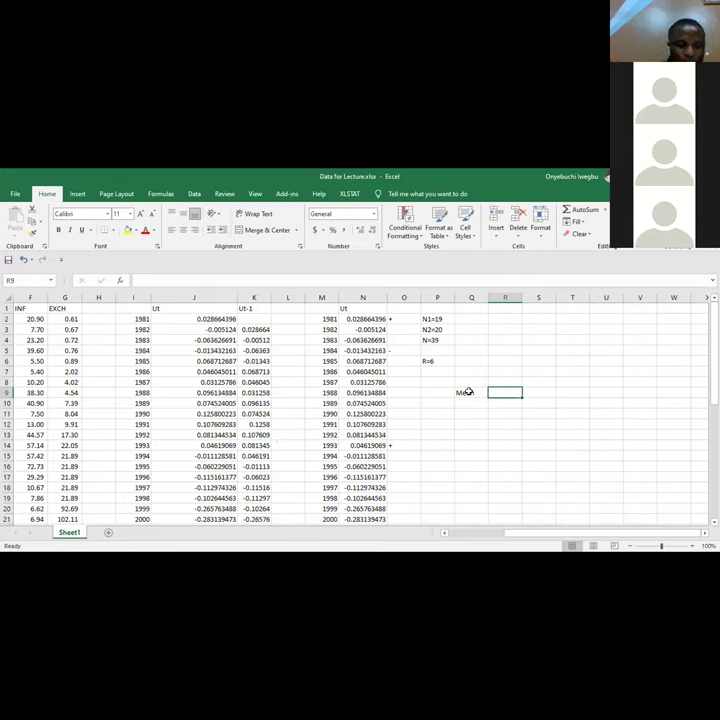
type("=((2")
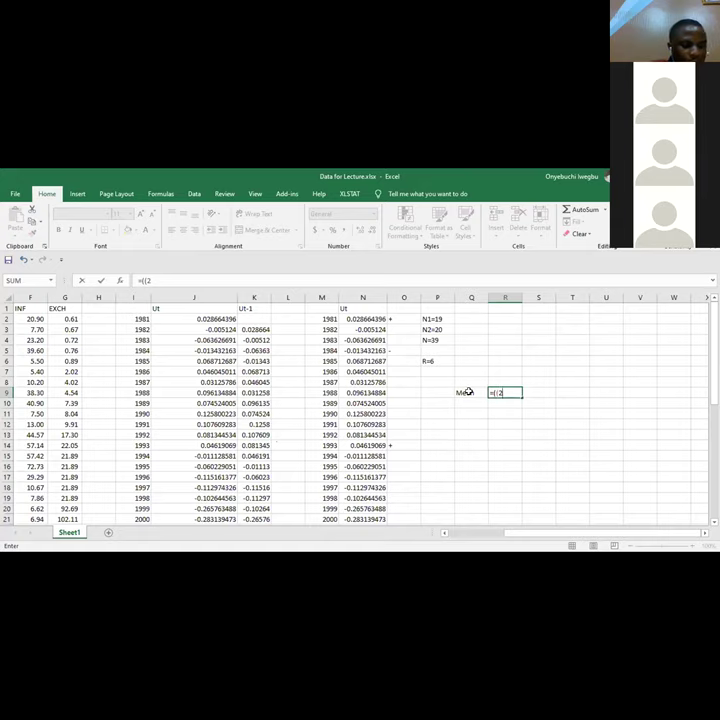
type("*")
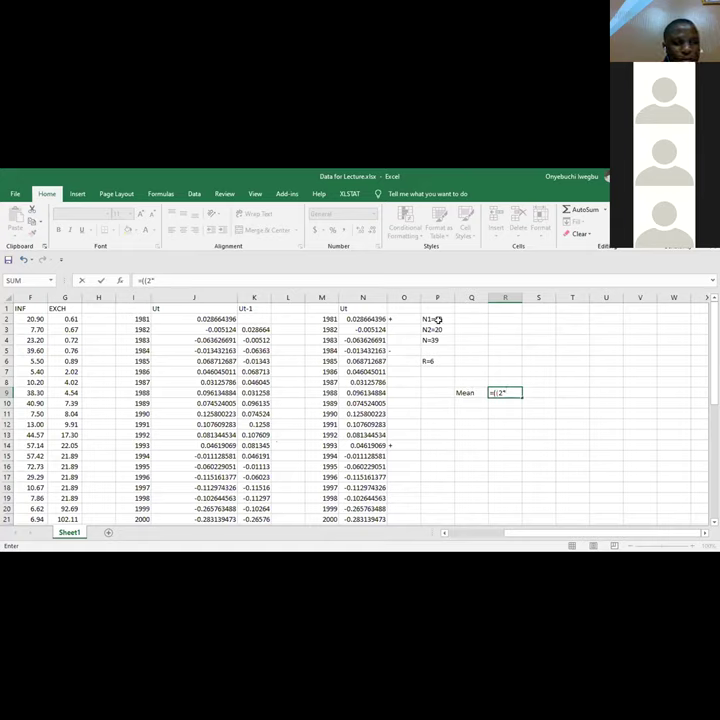
key("BackSpace")
key("BackSpace")
key("BackSpace")
key("BackSpace")
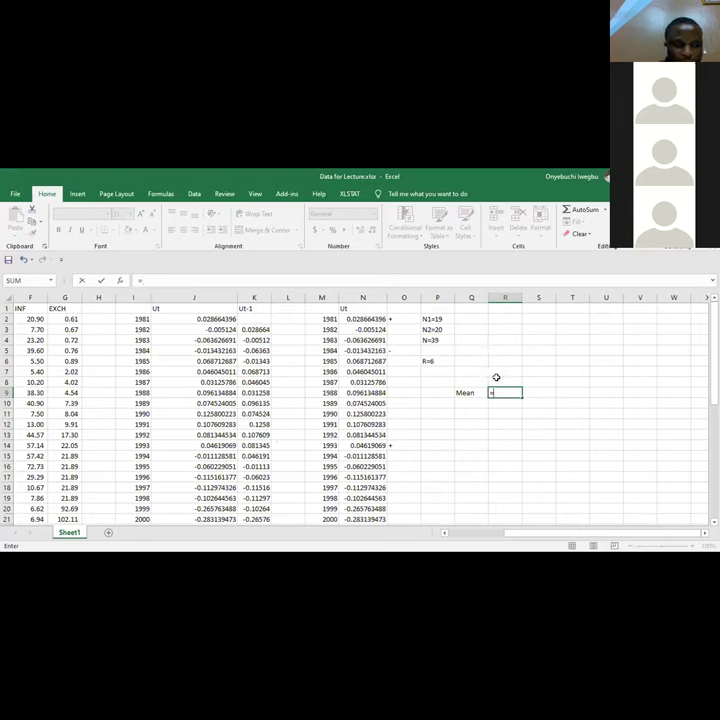
key("Return")
Enter 19, 20 and 39 as separate values in Q2:Q4 and shorten the labels in P2:P4 to N1, N2 and N.
key("Up")
key("Up")
key("Up")
key("Up")
key("Up")
key("Up")
key("Up")
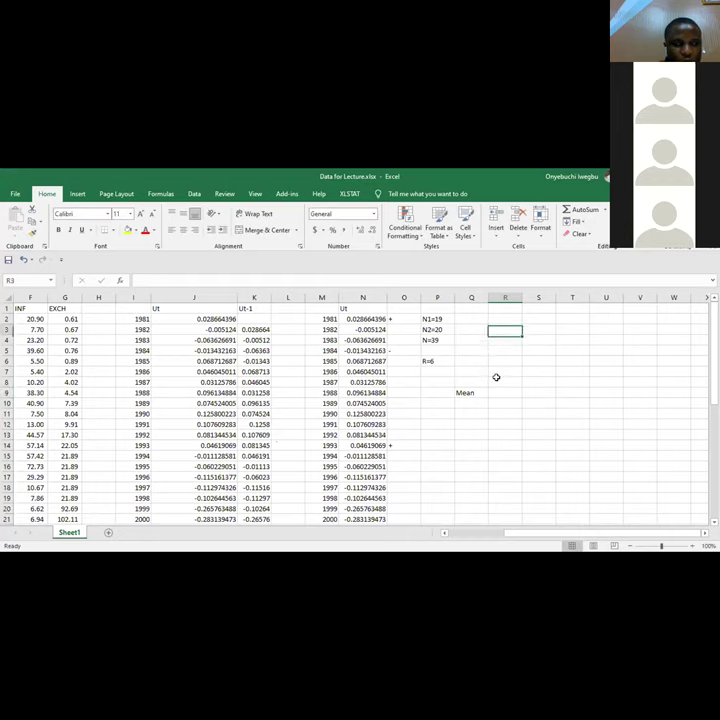
key("Left")
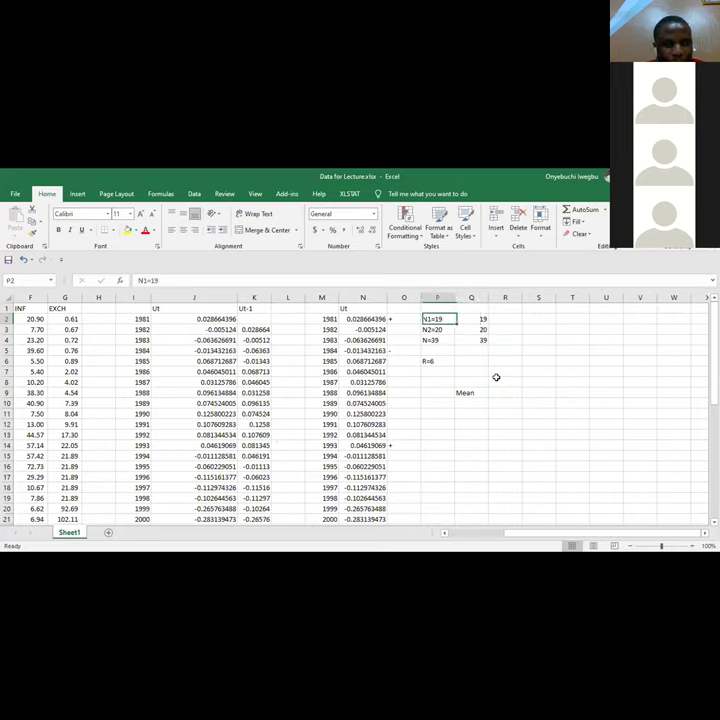
type("N1")
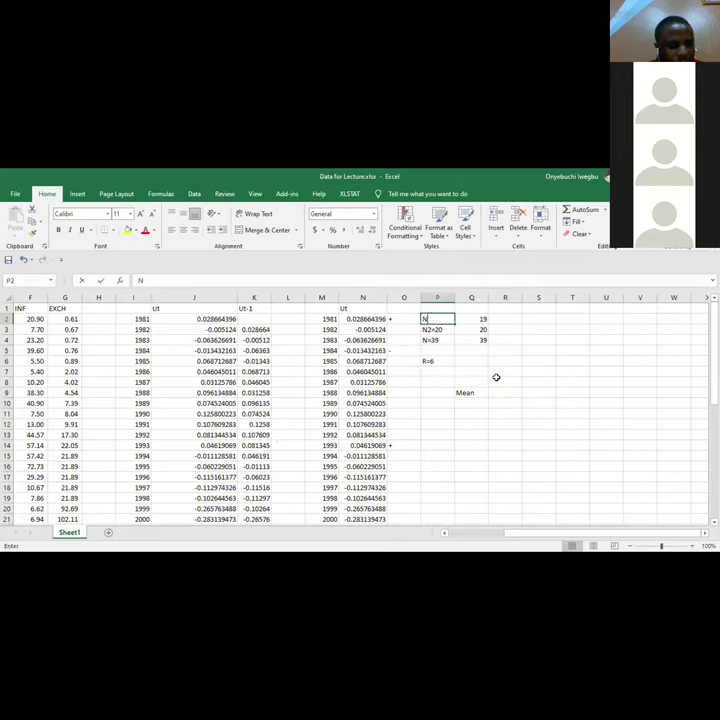
key("Return")
type("N2")
key("Return")
type("N")
key("Return")
Shorten the label in cell P6 to R and enter its value 6 in cell Q6.
key("Return")
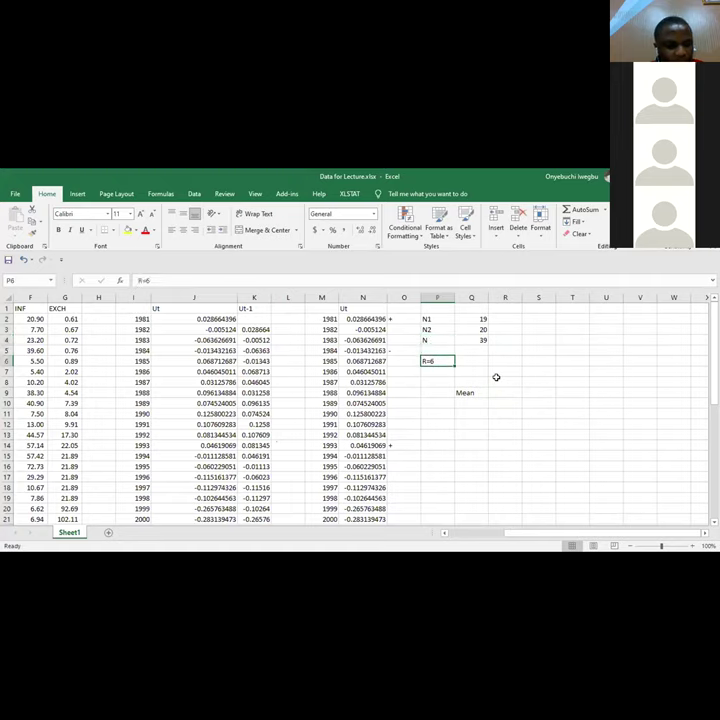
key("Right")
key("Left")
type("Runs=6")
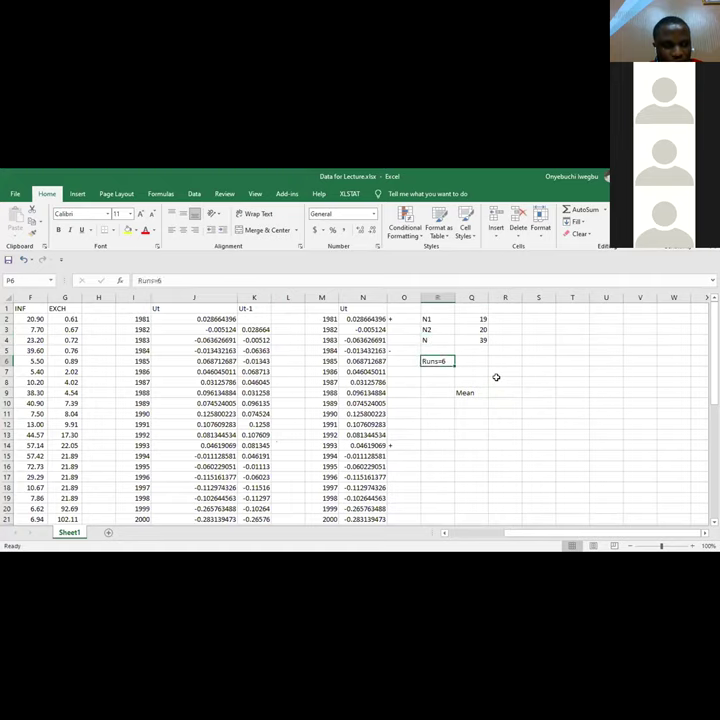
key("Right")
key("Left")
key("F2")
key("BackSpace")
key("BackSpace")
key("BackSpace")
key("BackSpace")
key("BackSpace")
key("shift+Return")
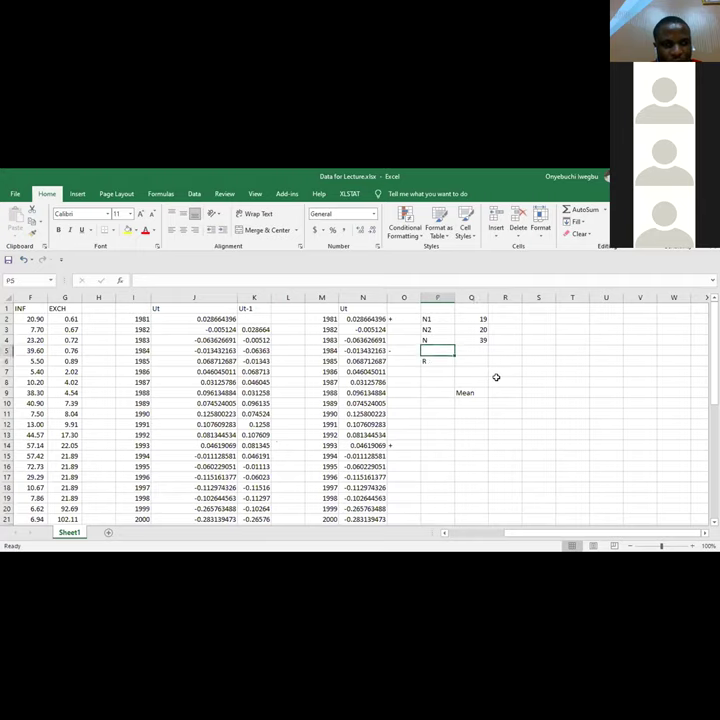
key("Down")
key("Right")
type("6")
key("Return")
Calculate the mean in cell R9 with the formula =((2*Q2*Q3)/Q4)+1.
key("Down")
key("Down")
key("Right")
type("=")
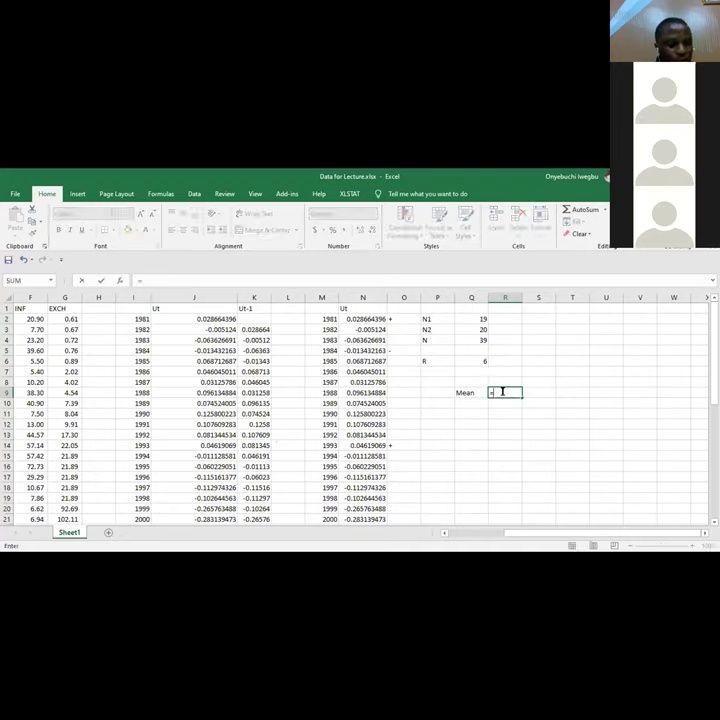
type("((2*")
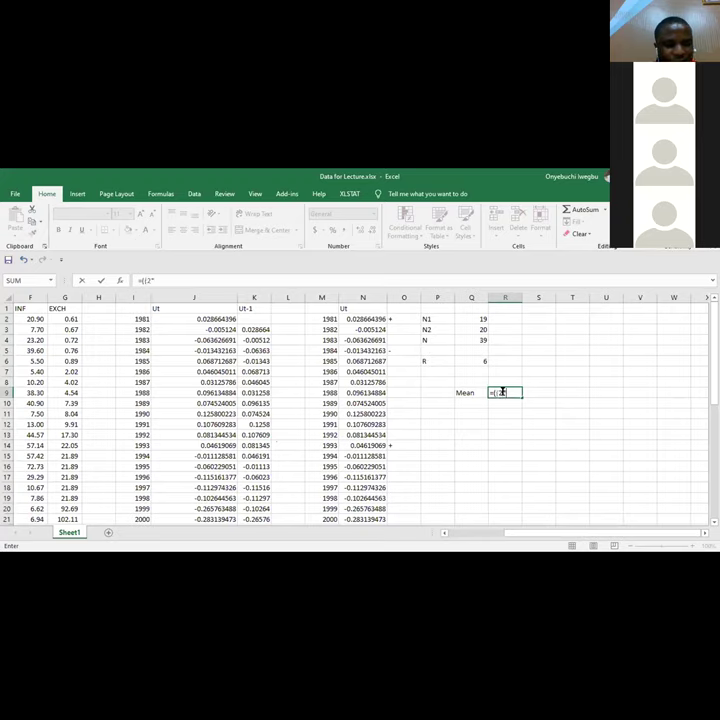
left_click(470, 319)
type("*")
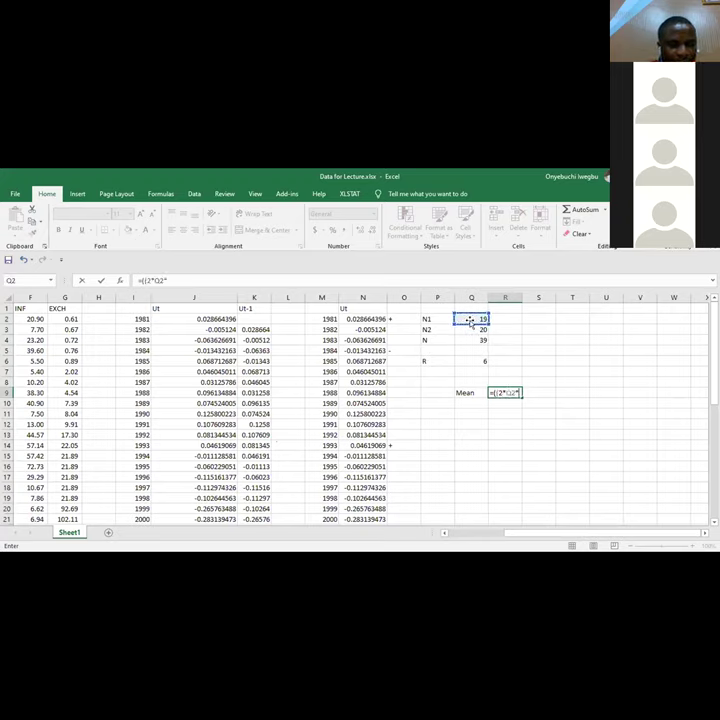
left_click(470, 329)
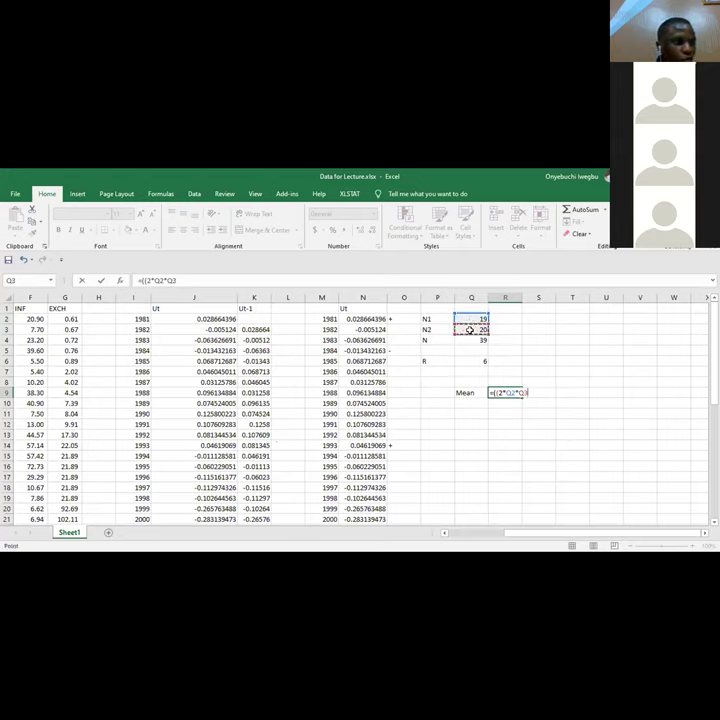
type(")")
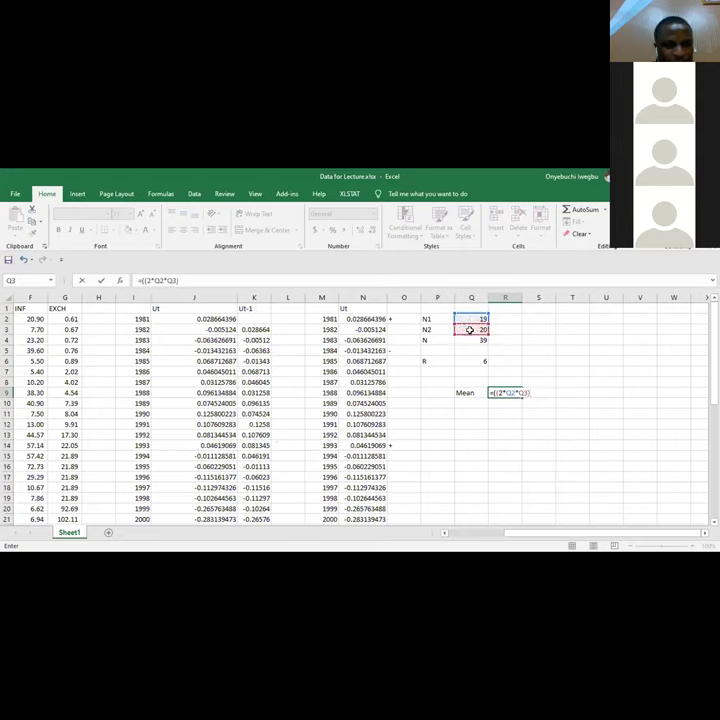
type("/")
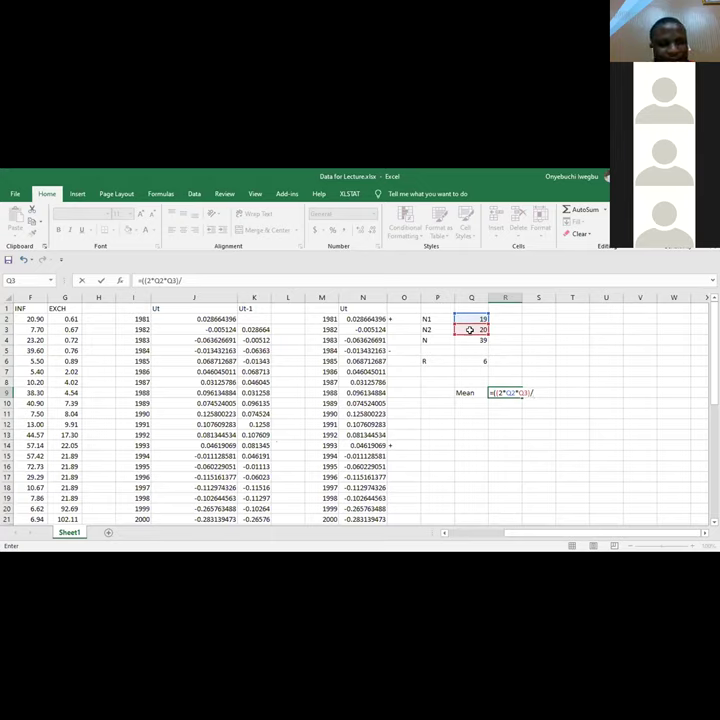
left_click(470, 340)
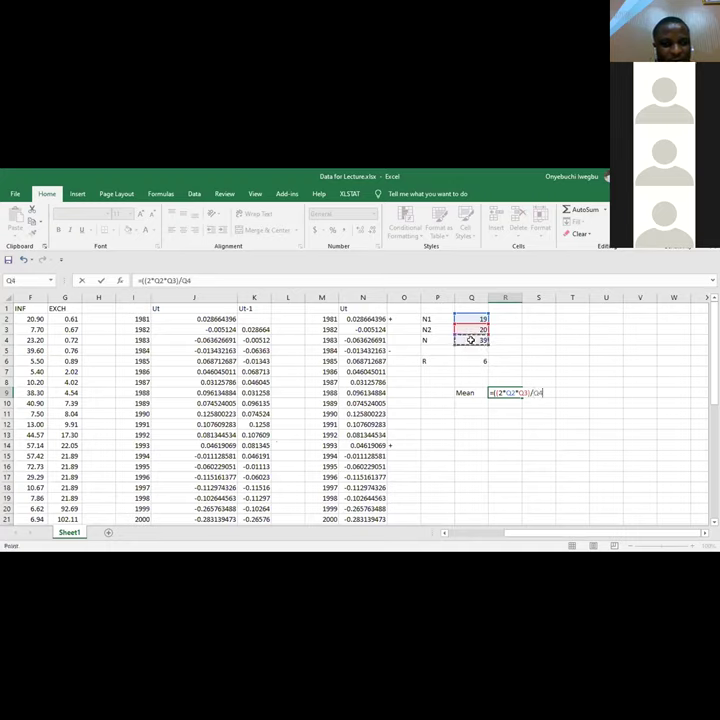
type(")+1")
key("Return")
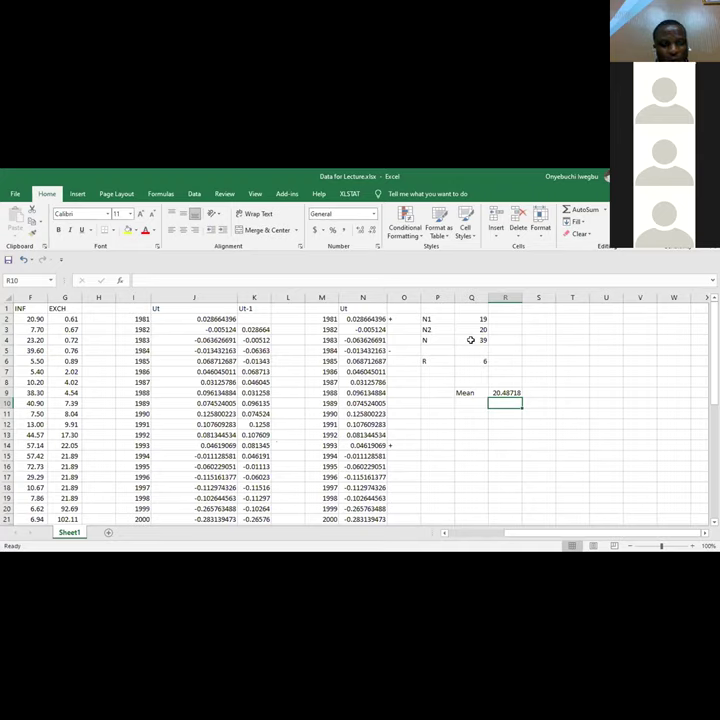
Enter the label Standard Deviation in cell Q11, two rows below the Mean label.
key("Down")
key("Left")
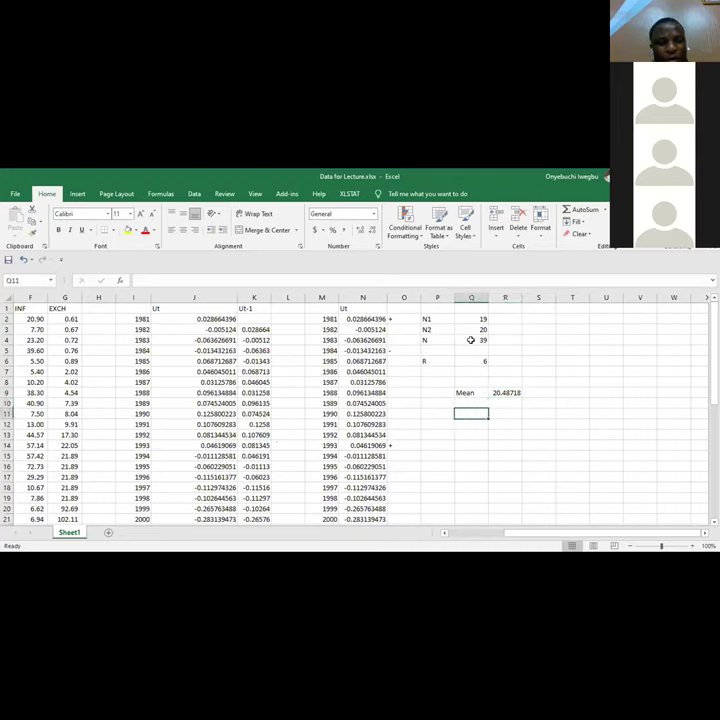
type("Standard")
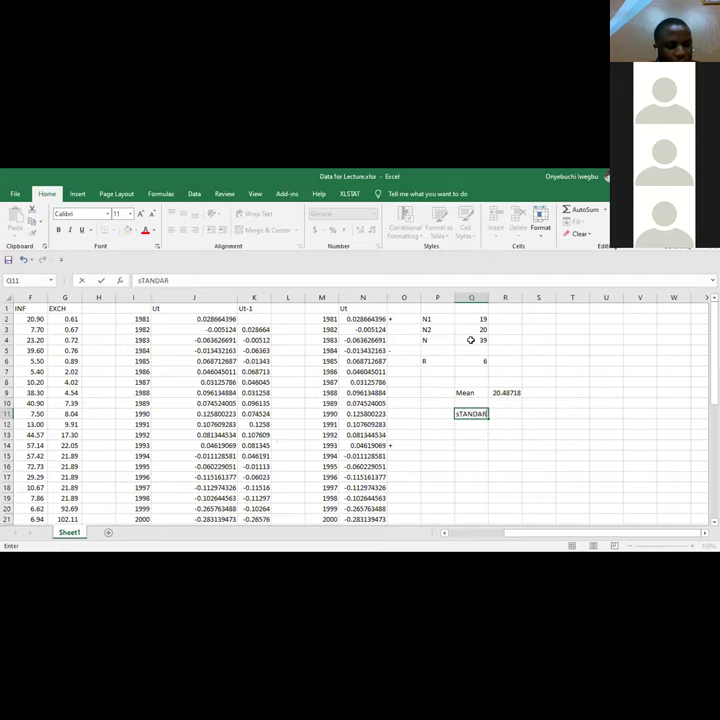
type(" de")
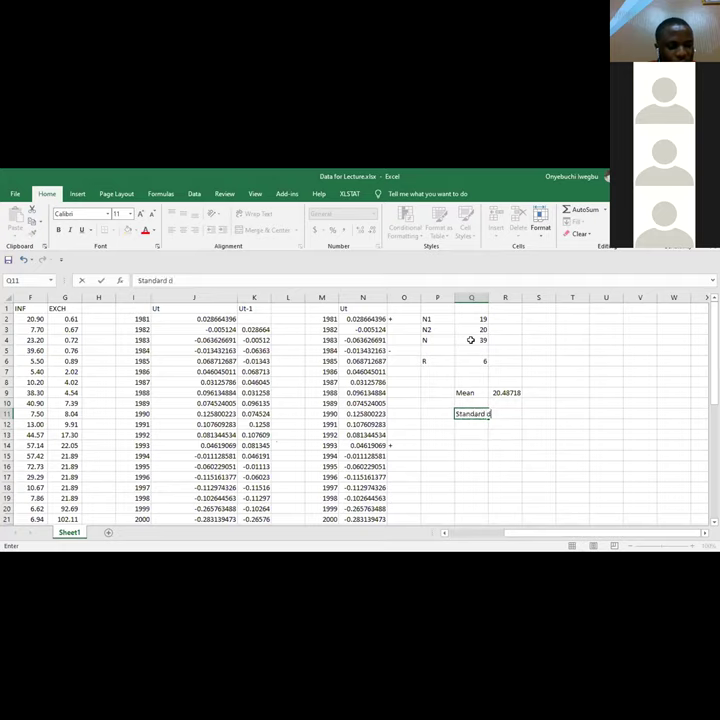
key("BackSpace")
key("BackSpace")
type("D")
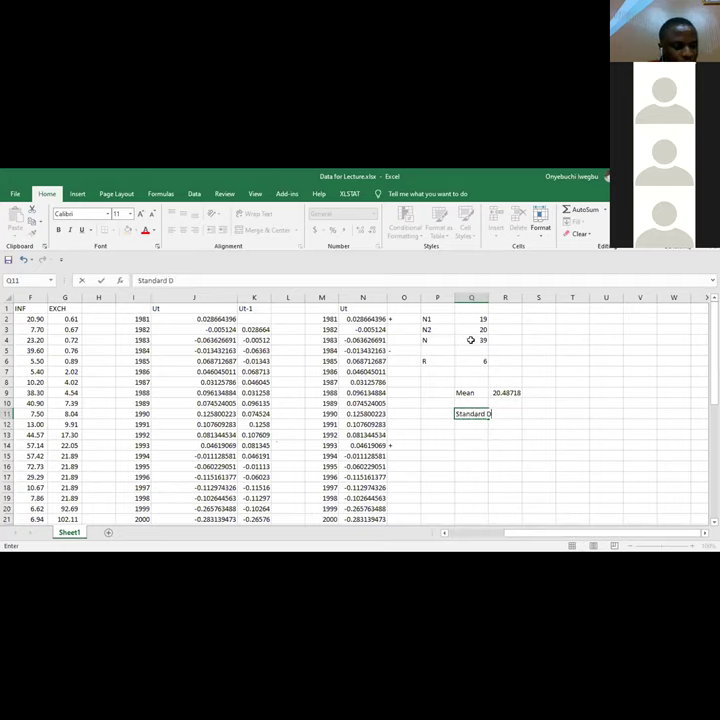
type("eviation")
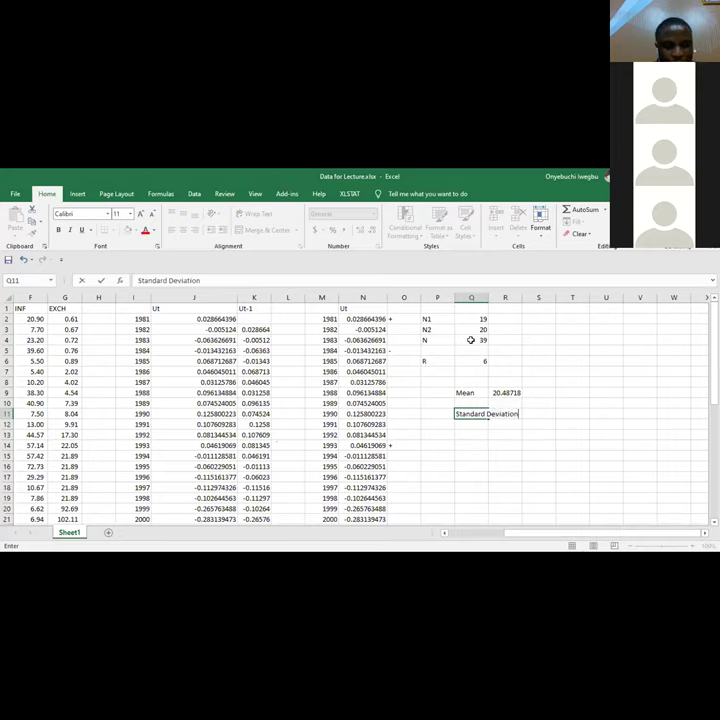
key("Return")
Start the standard deviation formula in cell R11 with the numerator =((2*Q2*Q3(2*Q2*Q3-Q4))).
key("Up")
key("Right")
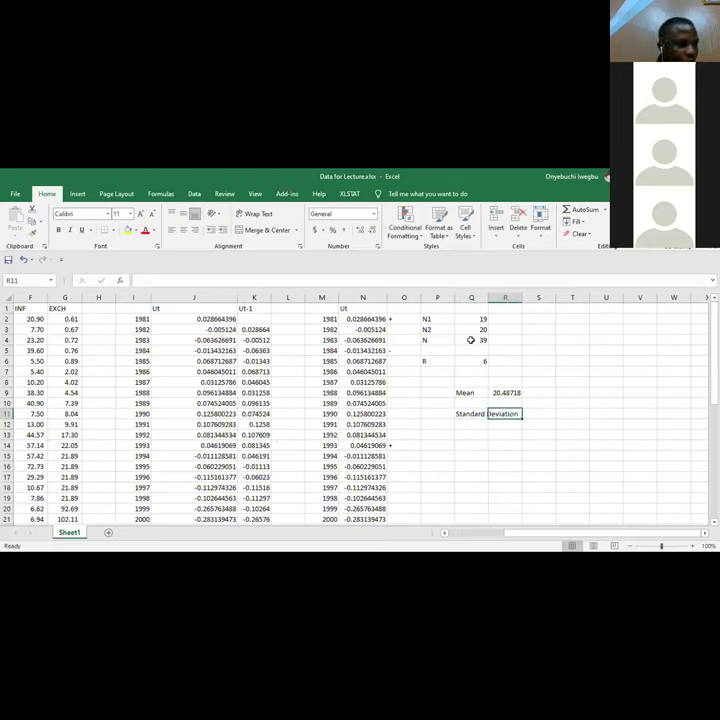
type("=((")
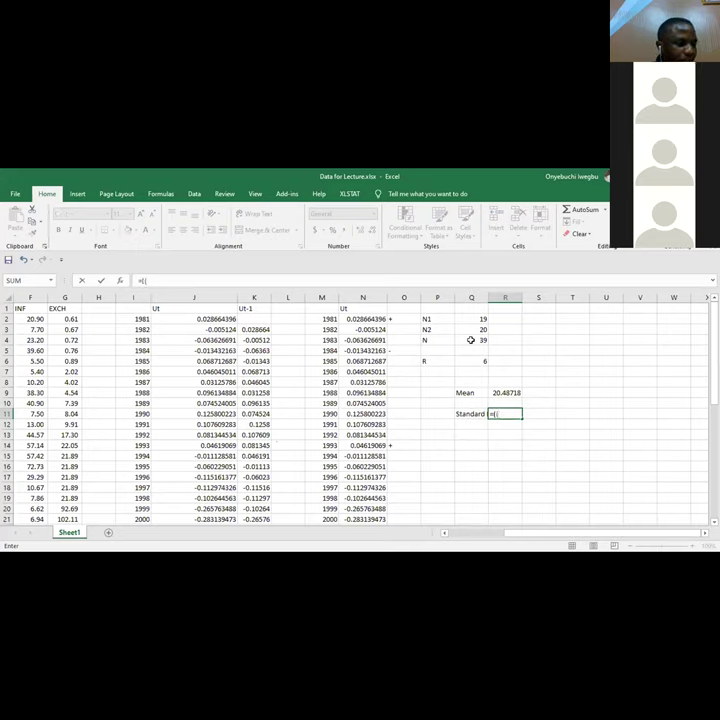
type("2*")
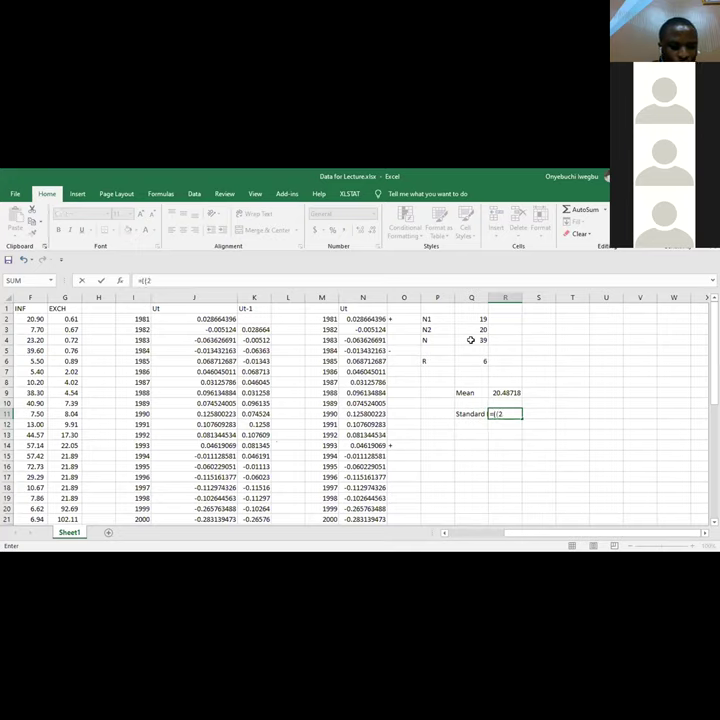
left_click(476, 320)
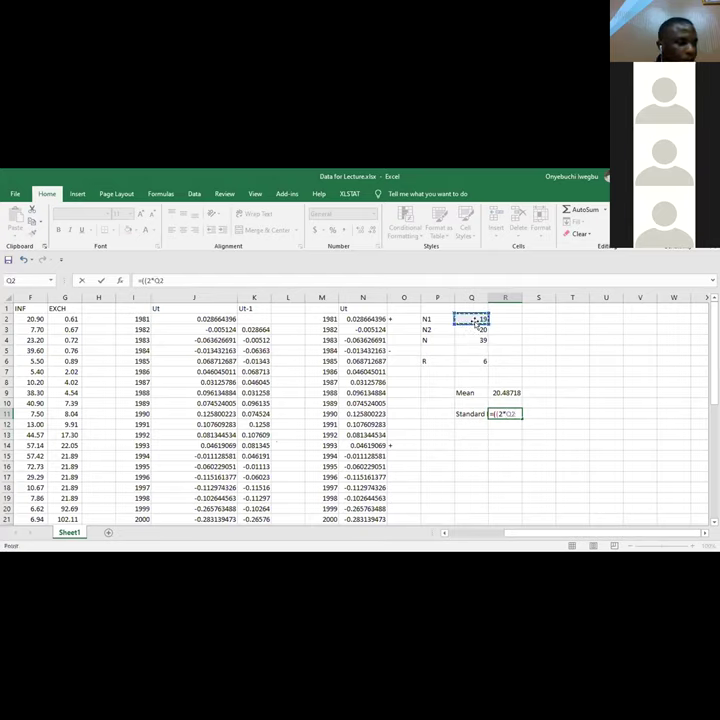
type("*")
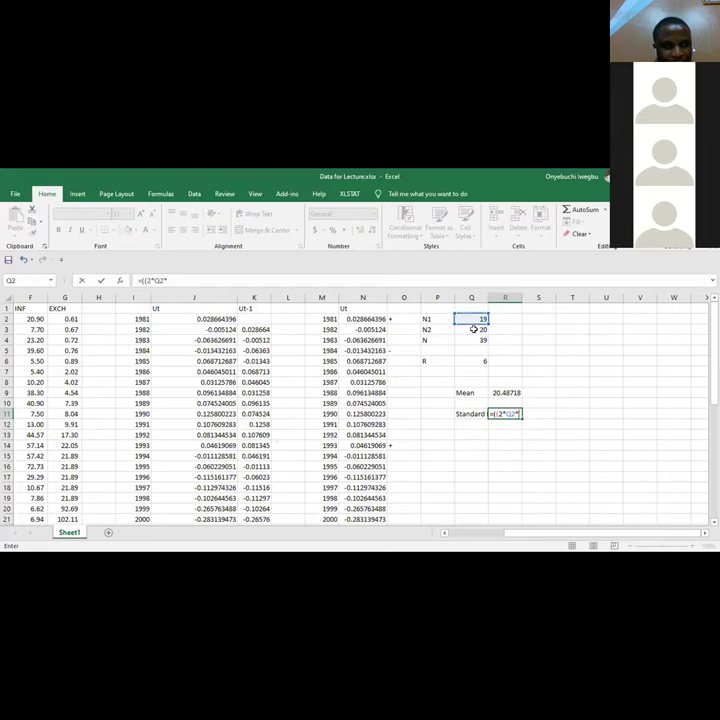
left_click(474, 329)
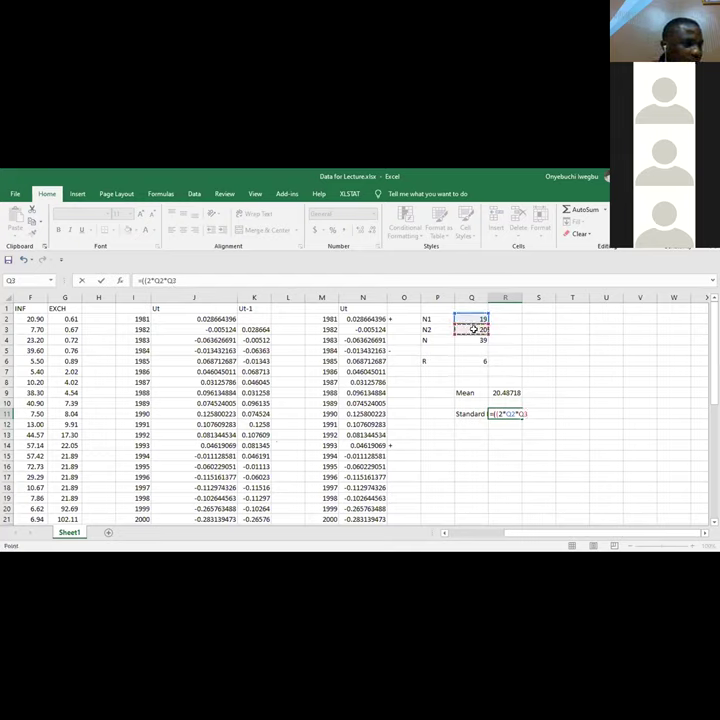
type(")")
type("(")
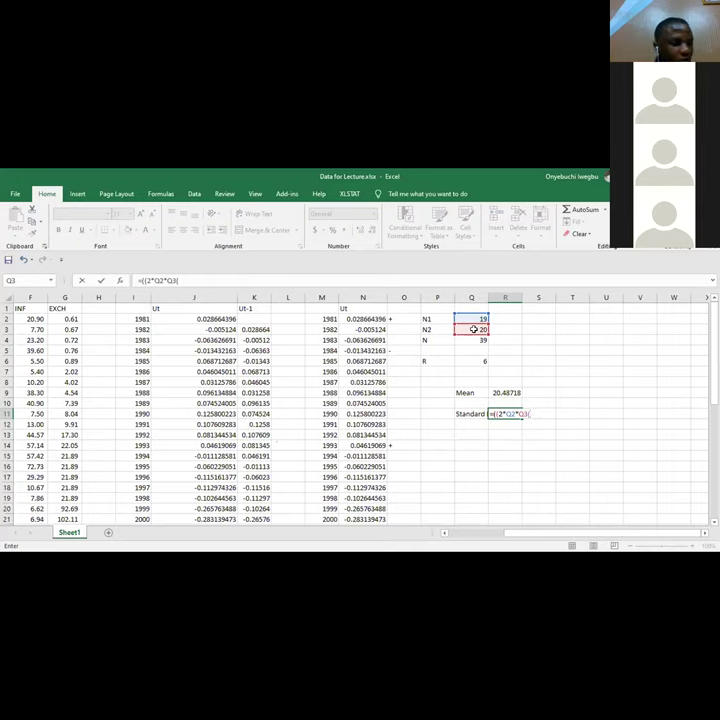
type("2")
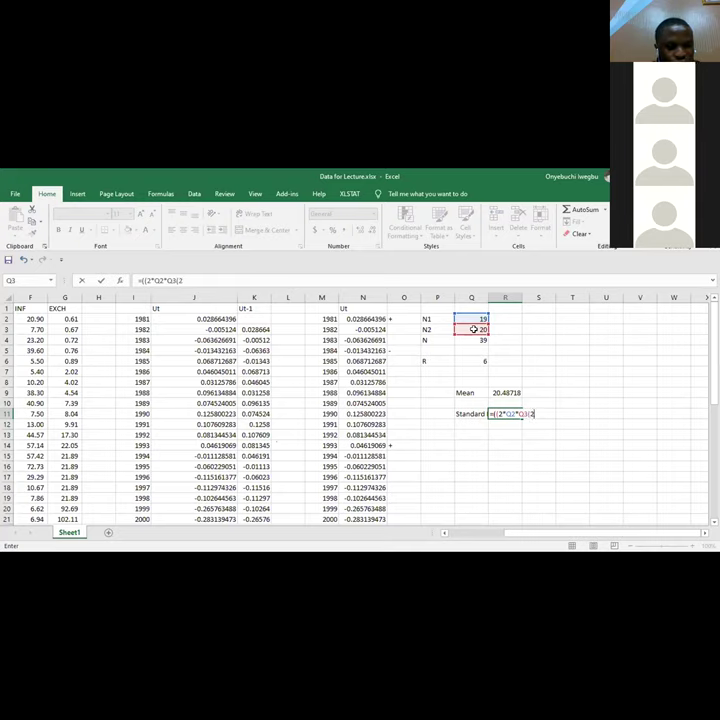
type("*")
left_click(472, 318)
type("*")
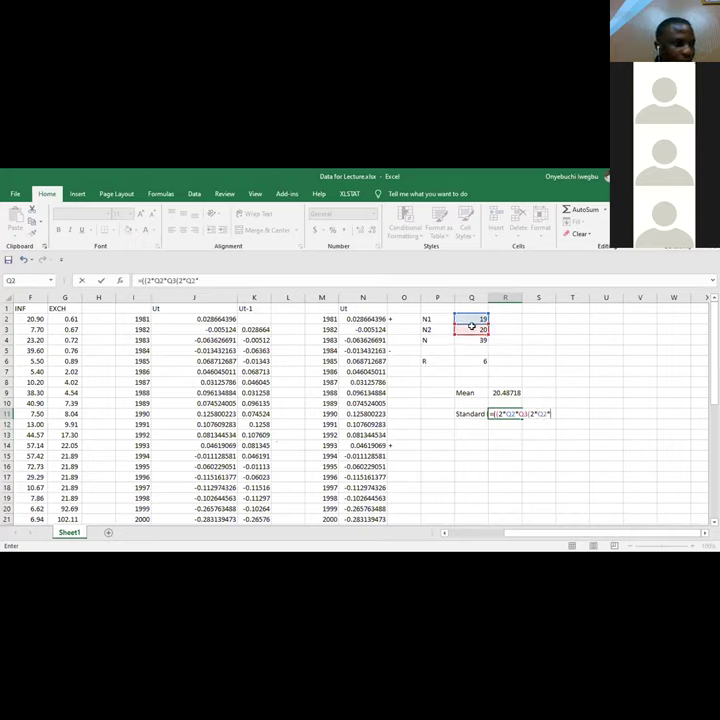
left_click(472, 327)
type("-")
left_click(471, 340)
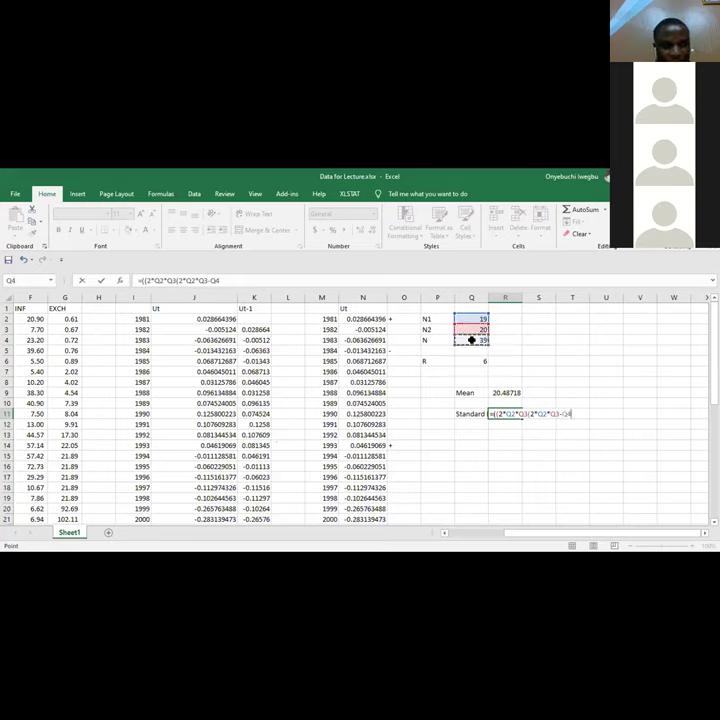
type("))")
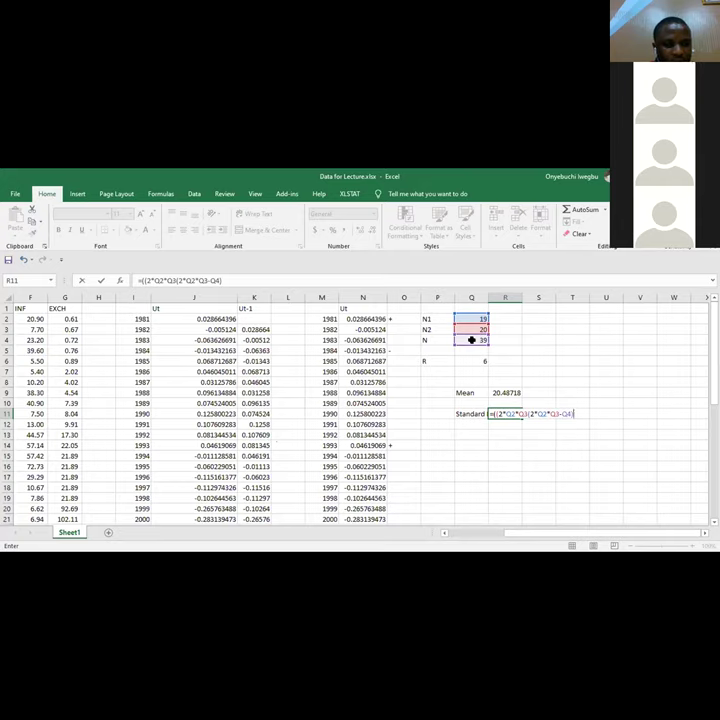
type(")")
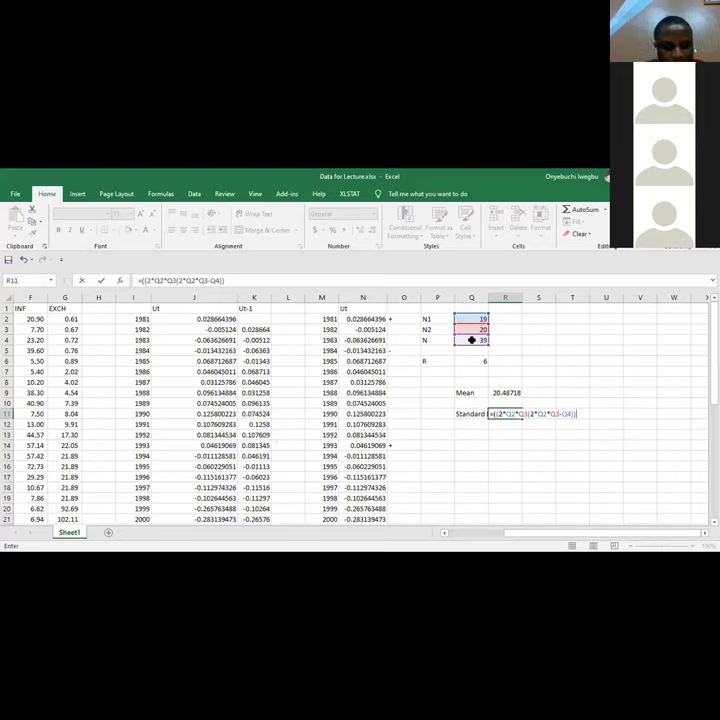
type(")/")
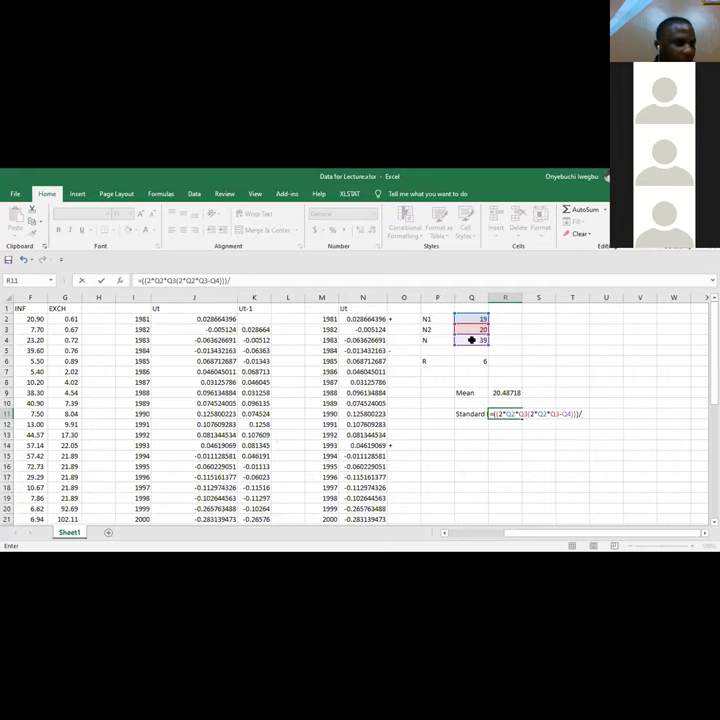
Divide the numerator in R11 by (Q4*Q4(Q4-1)) and enter the formula.
type("(")
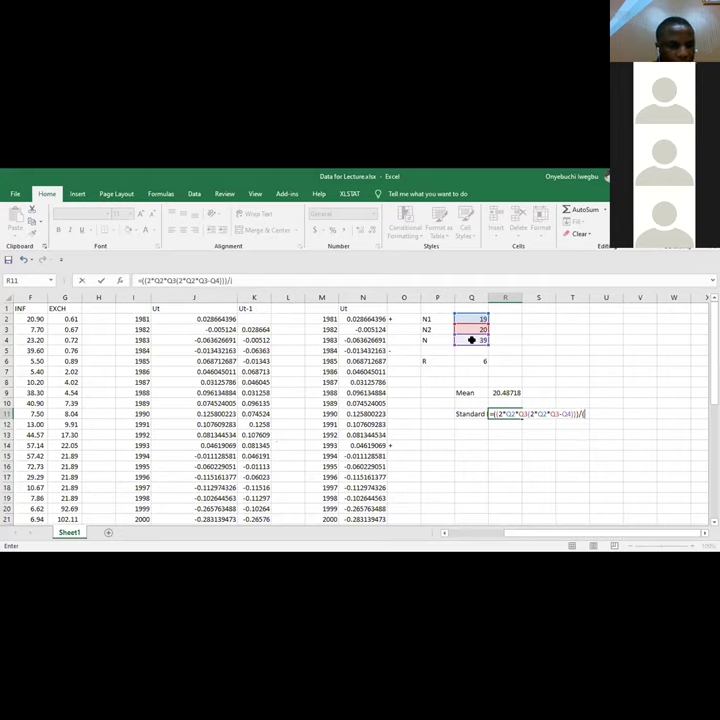
left_click(466, 340)
type("*")
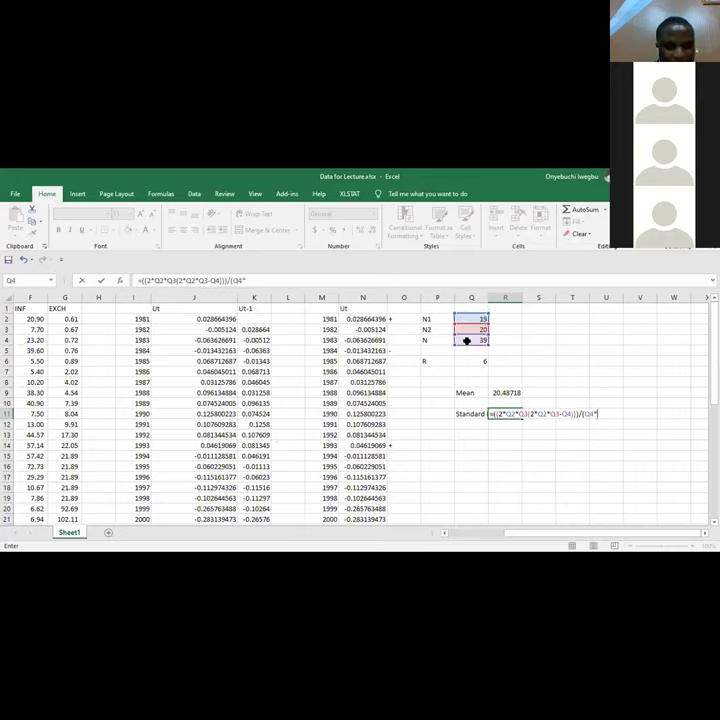
left_click(469, 340)
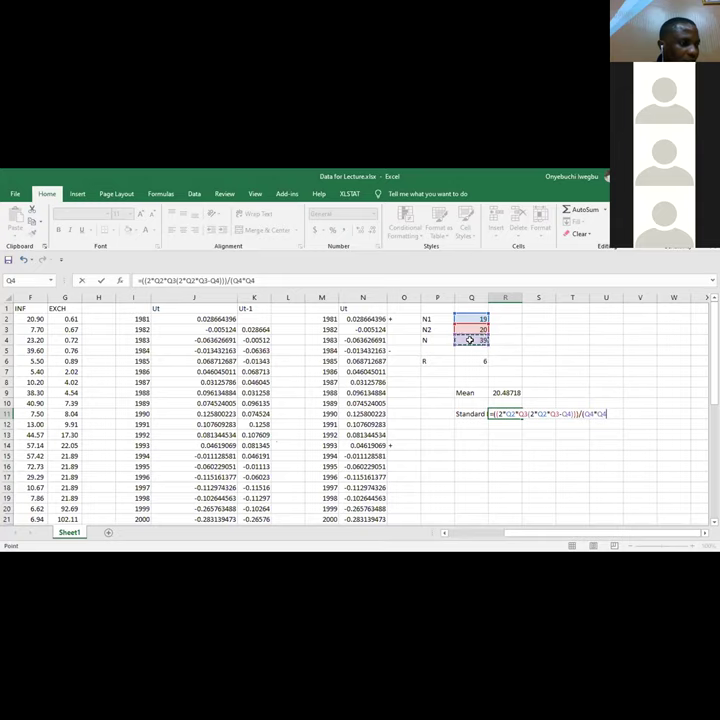
type("(")
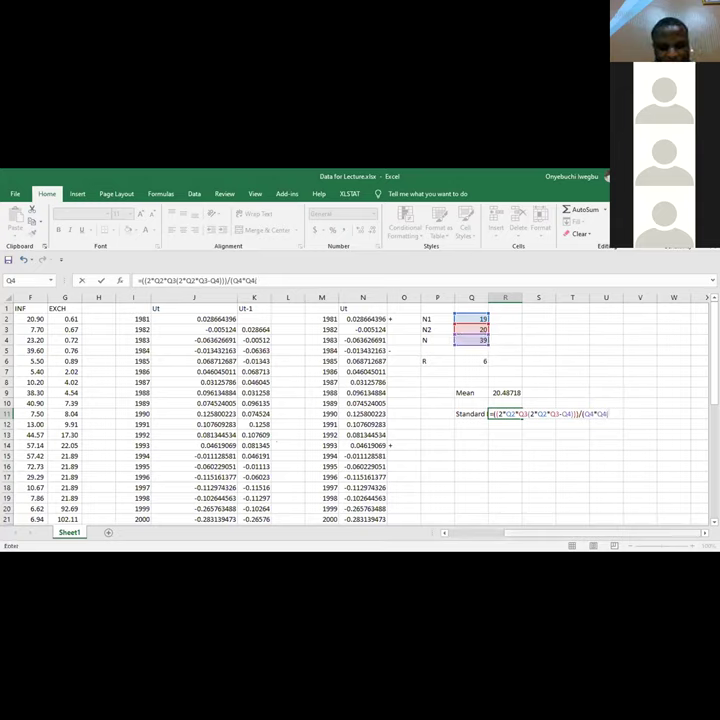
scroll(644, 516, "right", 2)
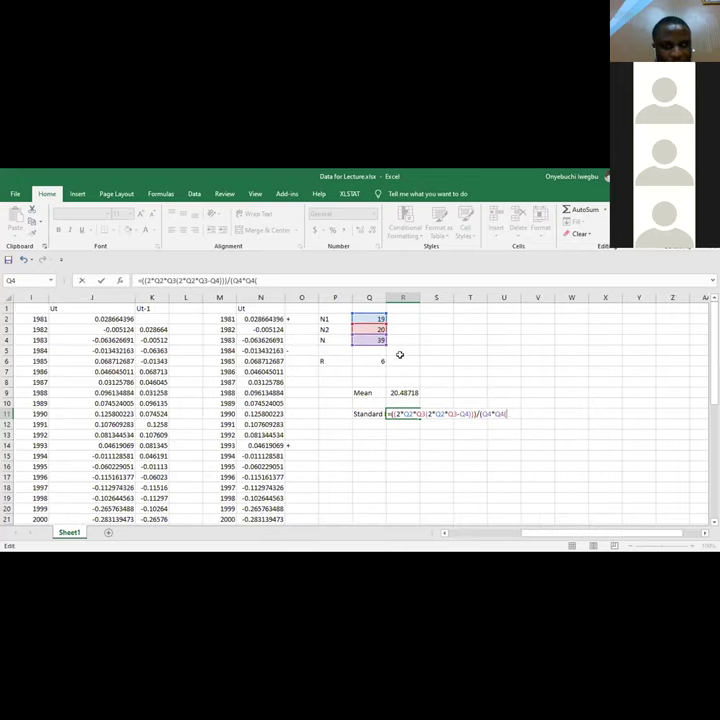
left_click(372, 341)
type("-")
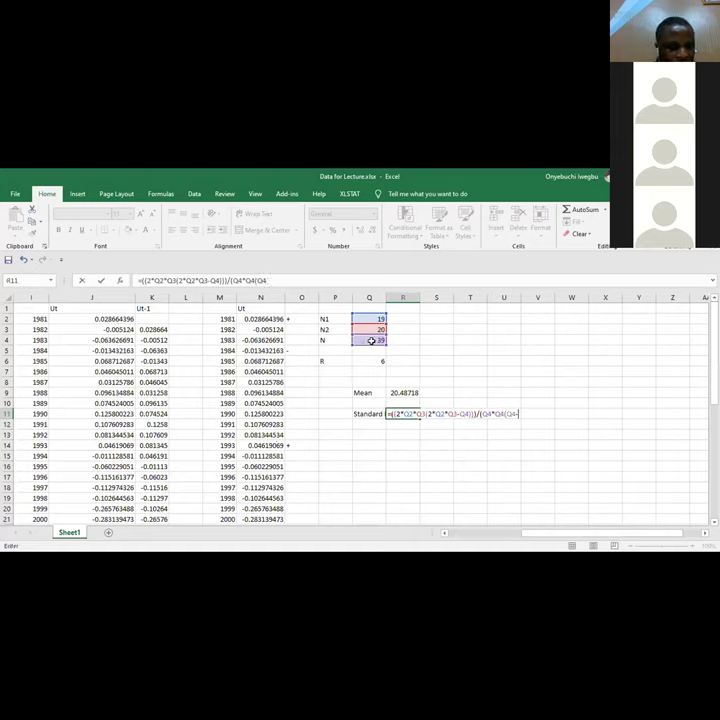
type("1))")
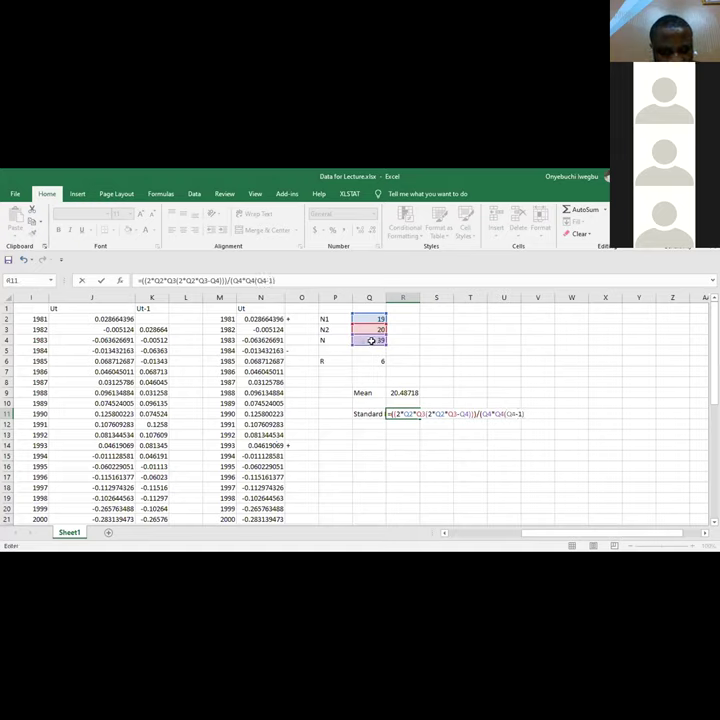
key("Return")
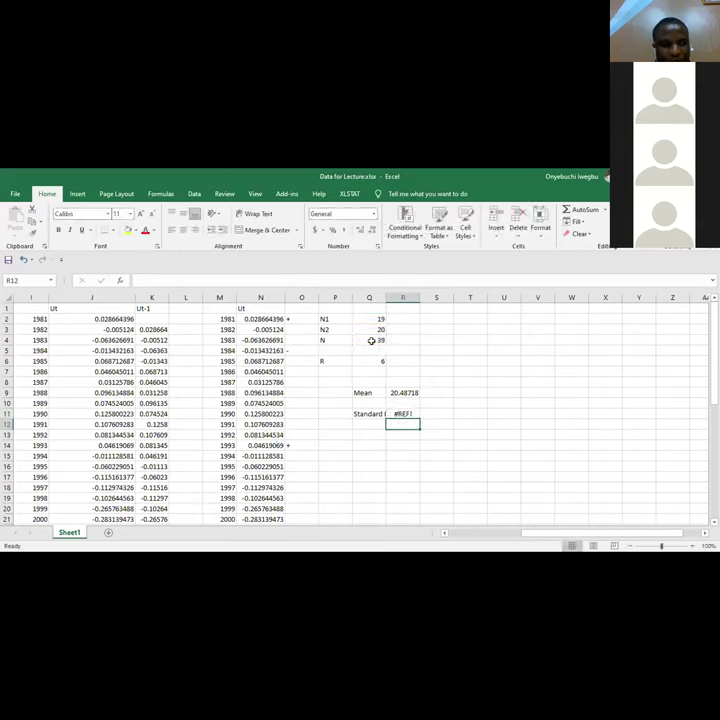
Examine the standard deviation formula in cell R11, checking its cell references, operators and parentheses.
left_click(400, 413)
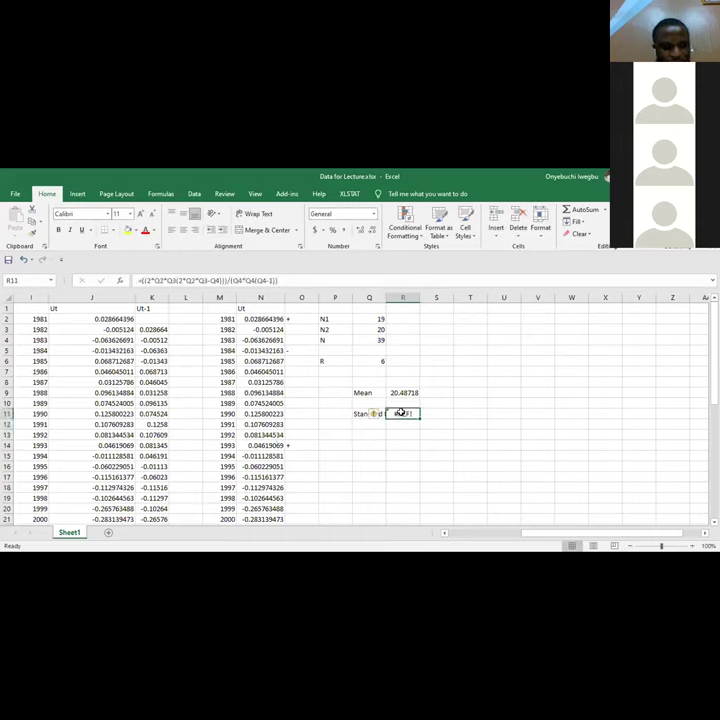
double_click(400, 413)
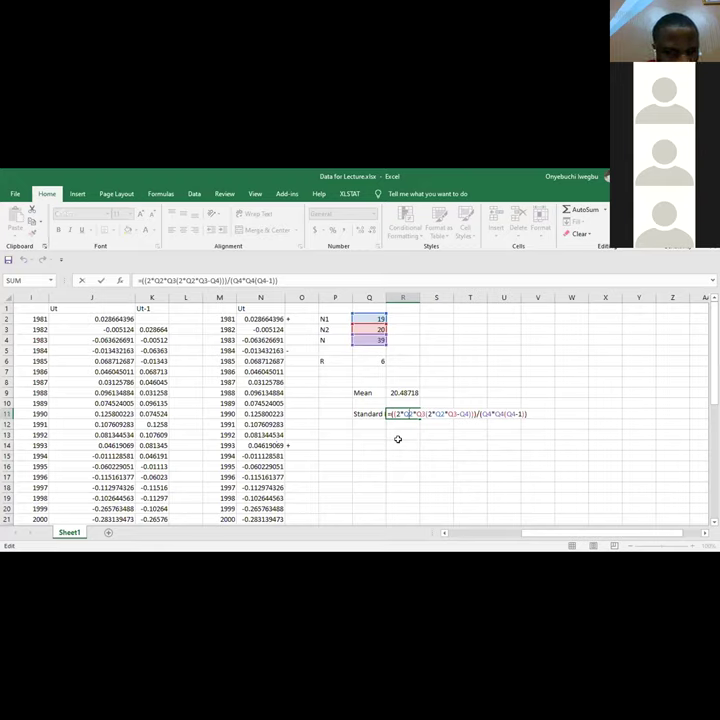
key("Right")
key("Right")
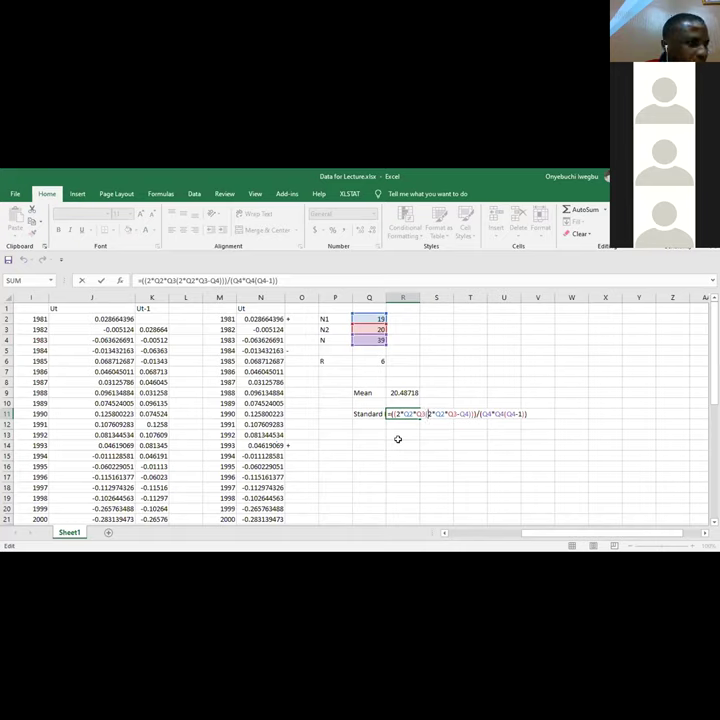
key("Right")
key("Right")
key("Right")
key("Right")
key("Right")
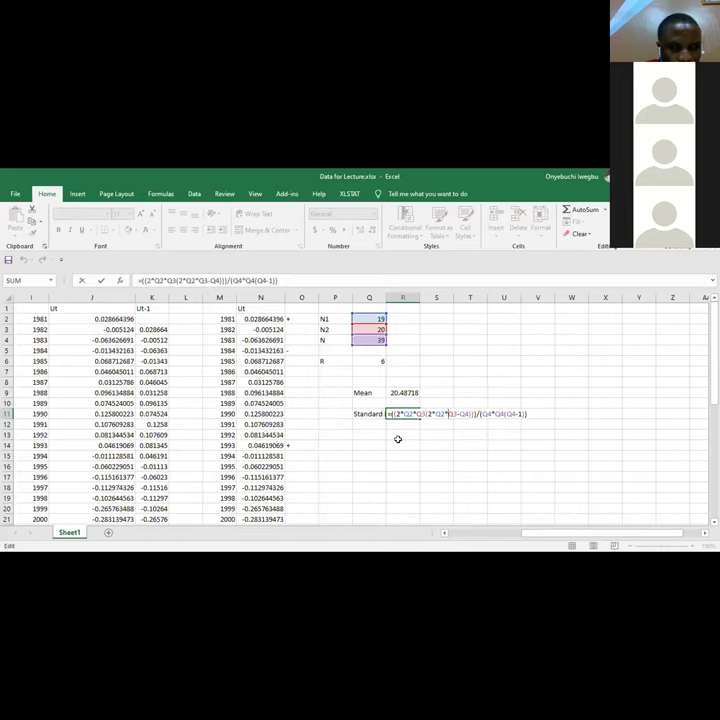
key("Right")
key("Right")
key("Right")
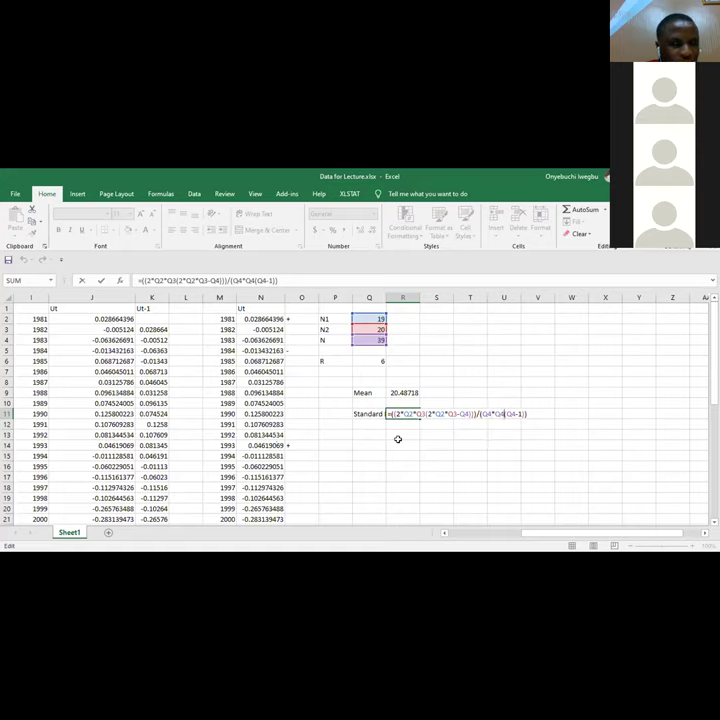
key("Right")
key("Right")
key("Right")
key("Right")
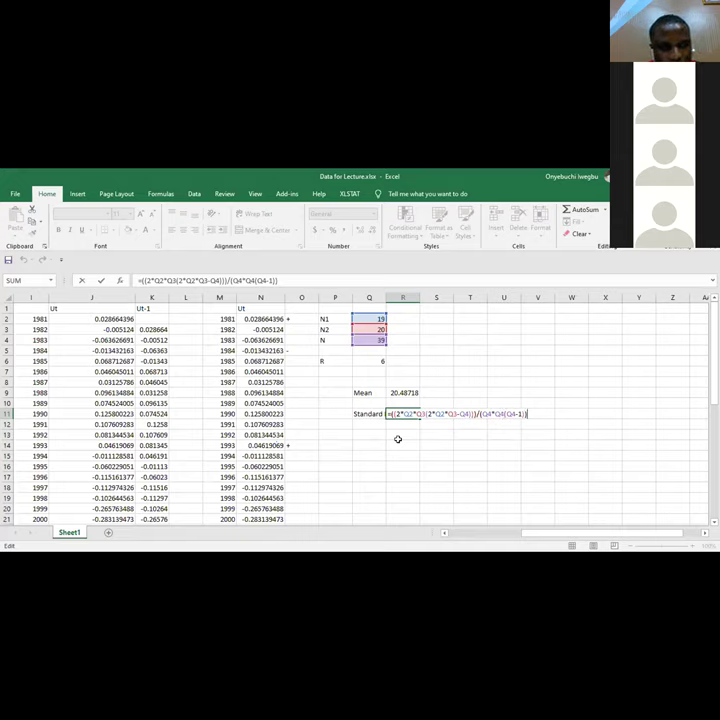
key("Return")
left_click(398, 411)
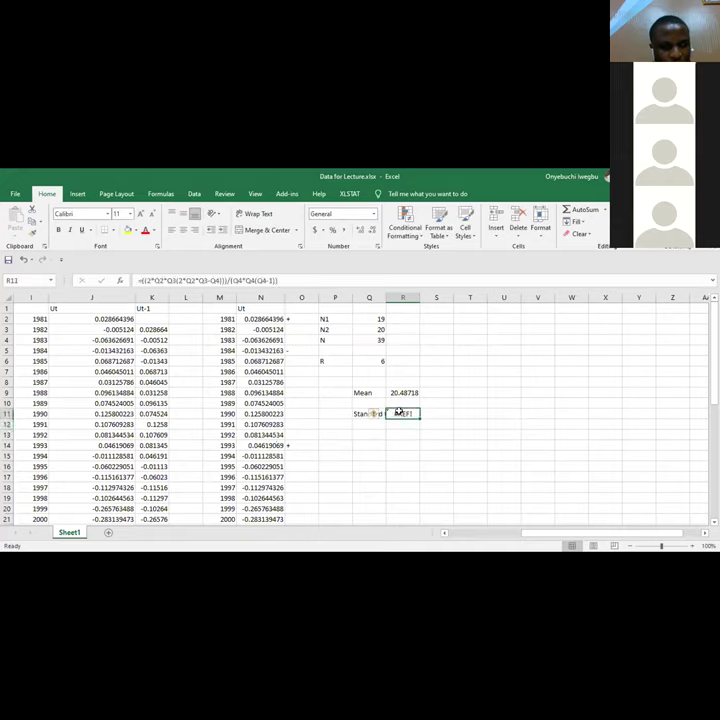
Format cell R11 as Number and try to correct its formula by removing one opening parenthesis at the start.
left_click(372, 214)
left_click(345, 252)
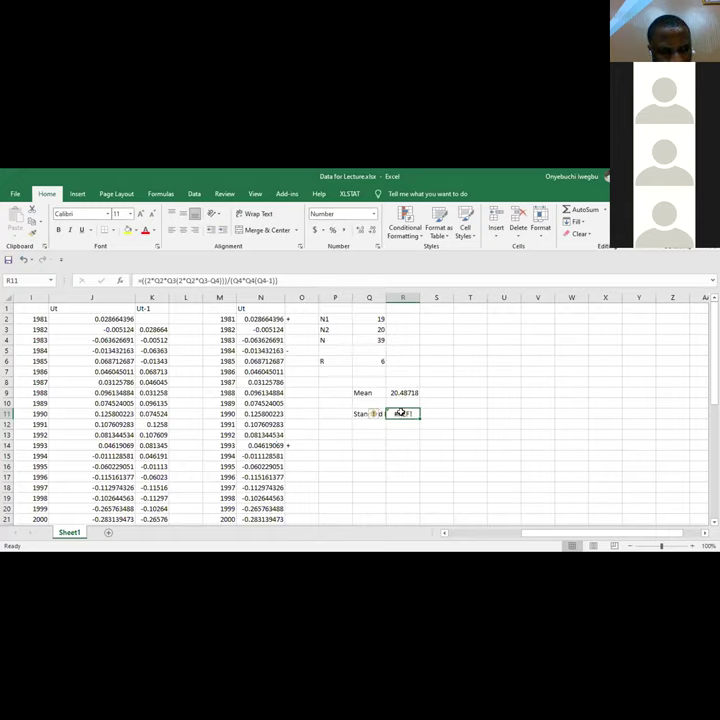
double_click(401, 413)
key("Right")
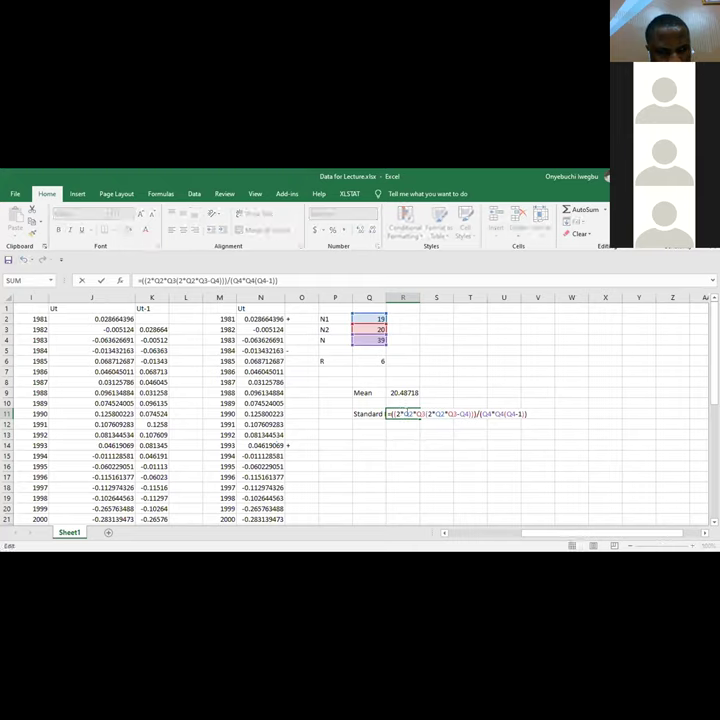
key("Right")
key("Right")
key("Right")
key("Right")
key("Right")
key("Right")
key("Right")
key("Right")
key("Right")
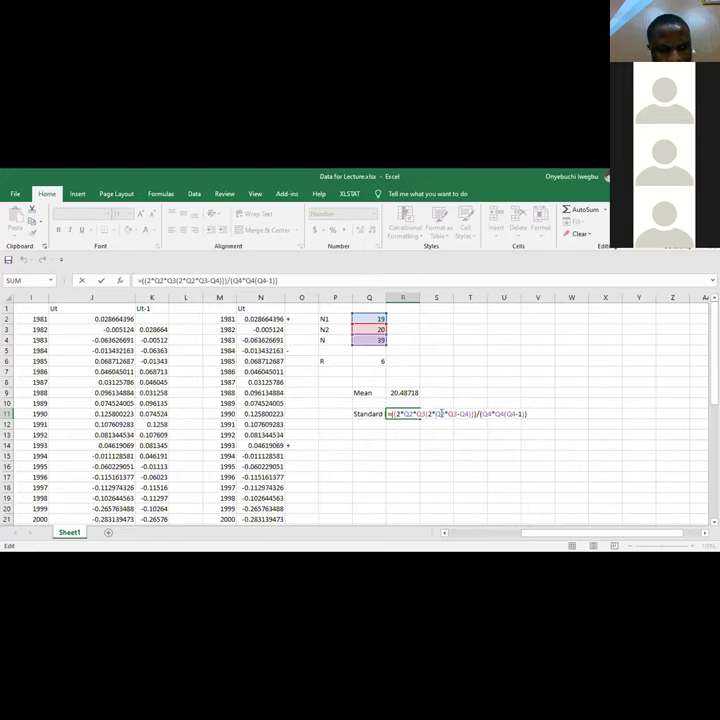
left_click(395, 413)
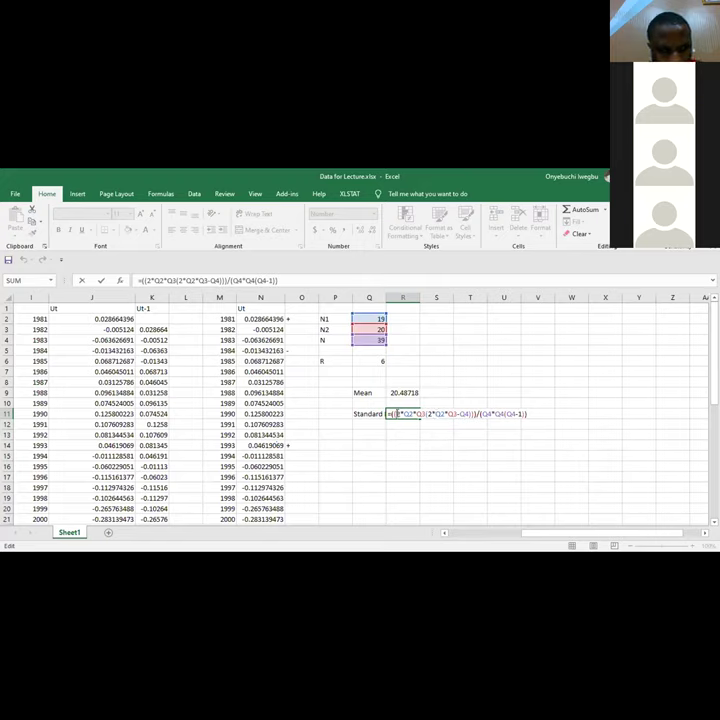
key("BackSpace")
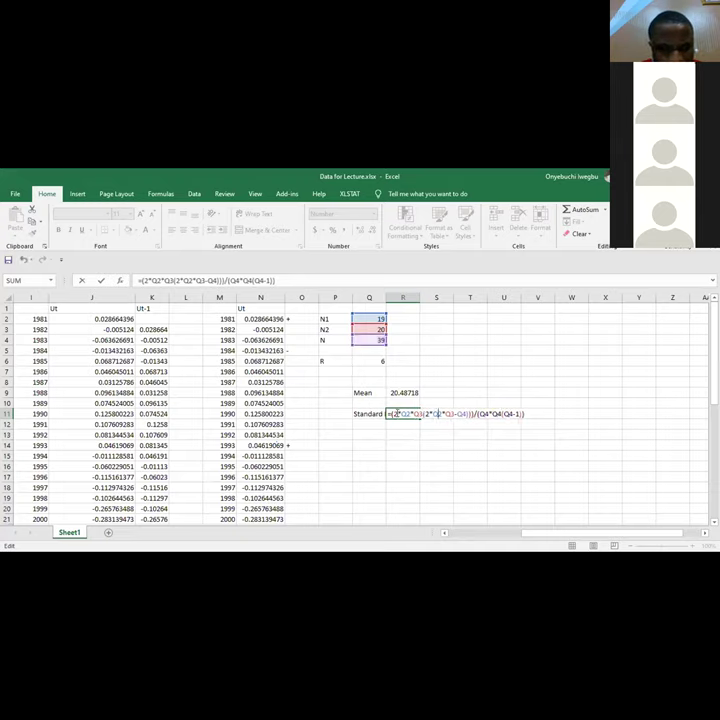
key("Return")
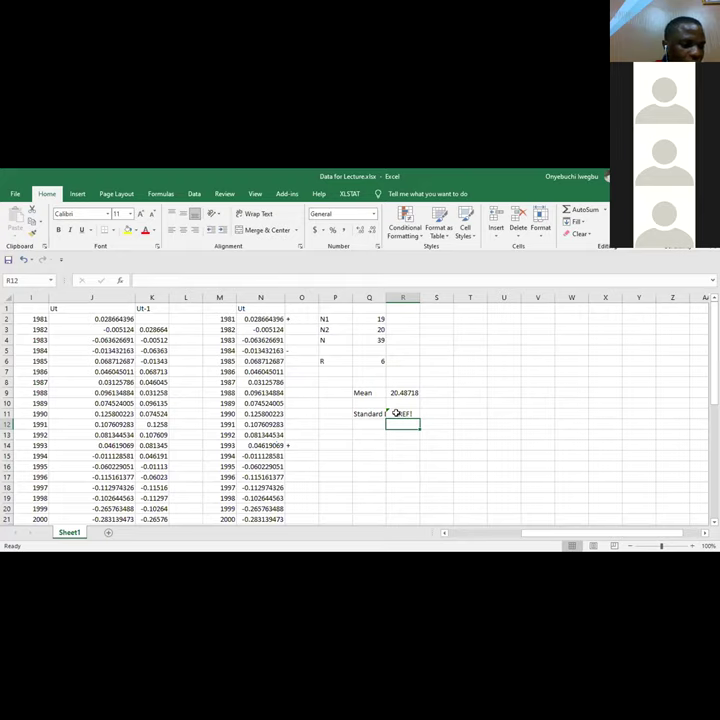
Undo the standard deviation formula in R11 so the cell is empty again.
key("ctrl+z")
key("Up")
key("Up")
key("Right")
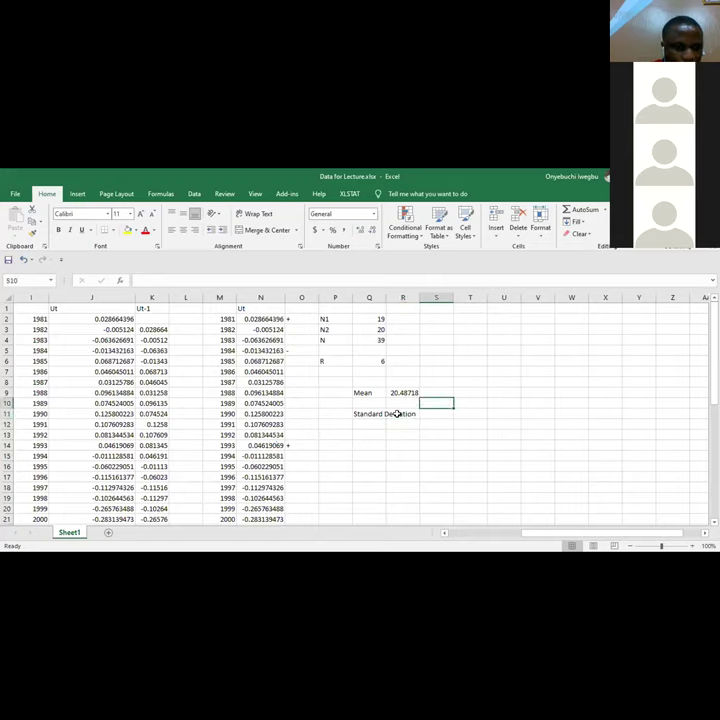
Enter the standard deviation numerator 547960 in cell S10 and the denominator 57798 in S11.
type("54")
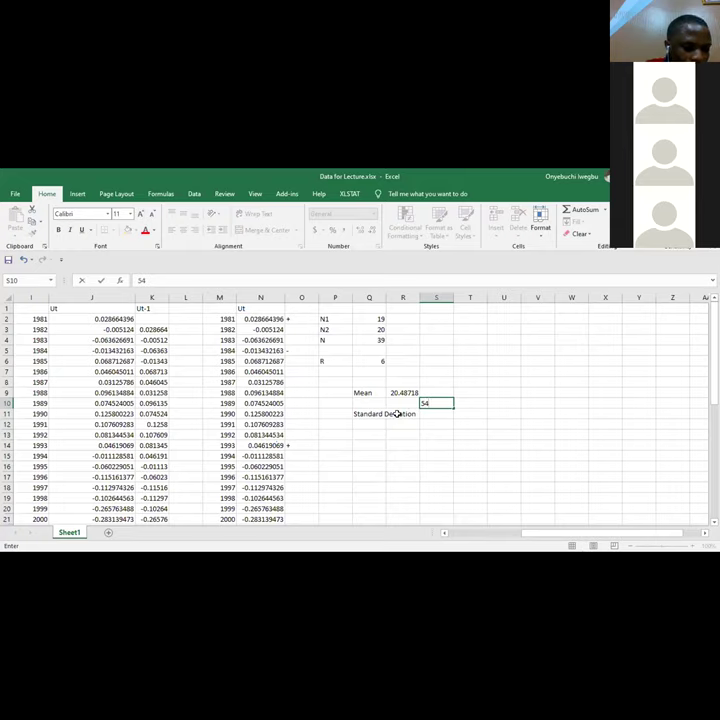
type("7960")
key("Return")
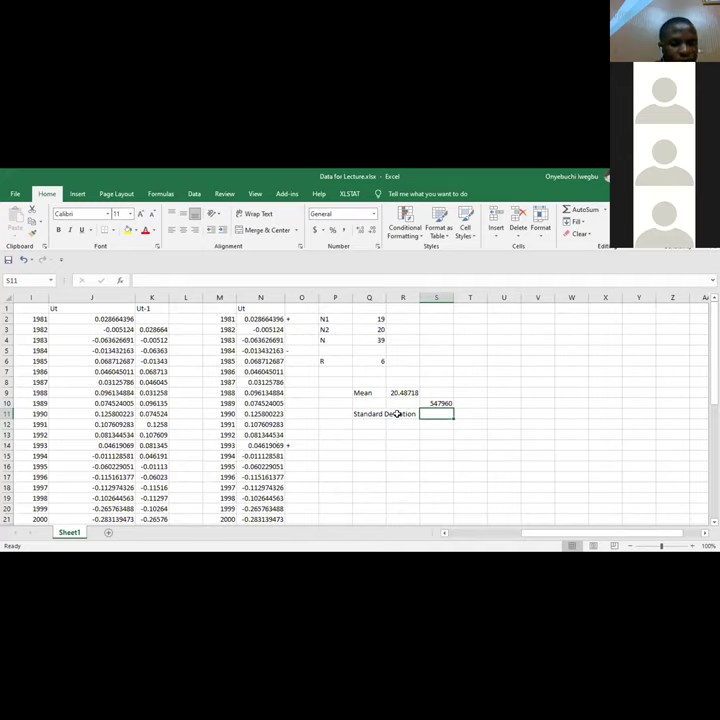
type("5")
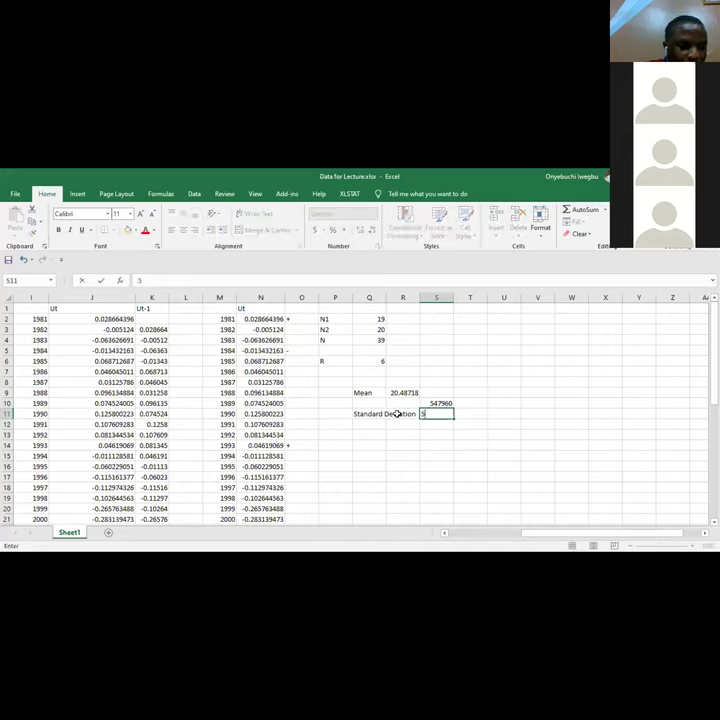
type("77")
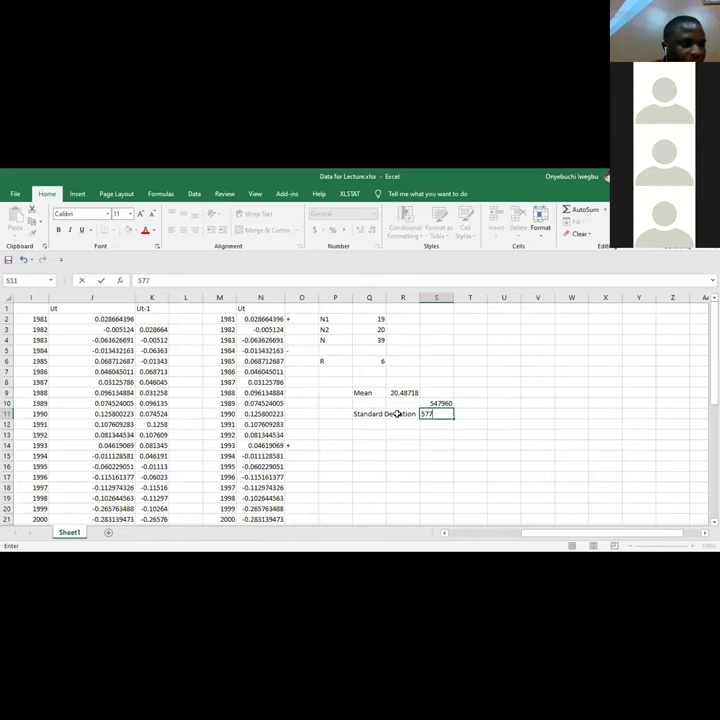
type("98")
key("Return")
key("Up")
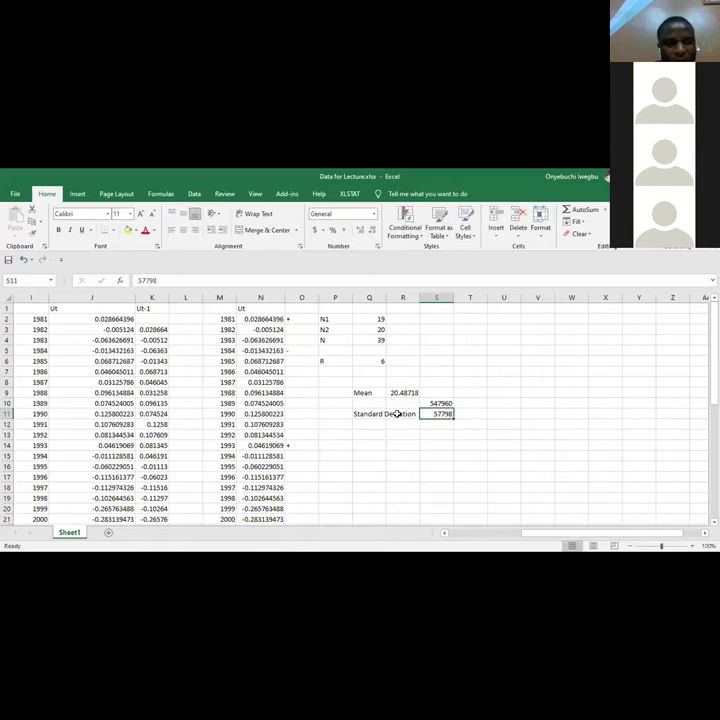
Enter a formula in R11 that divides the numerator in S10 by the denominator in S11.
left_click(397, 413)
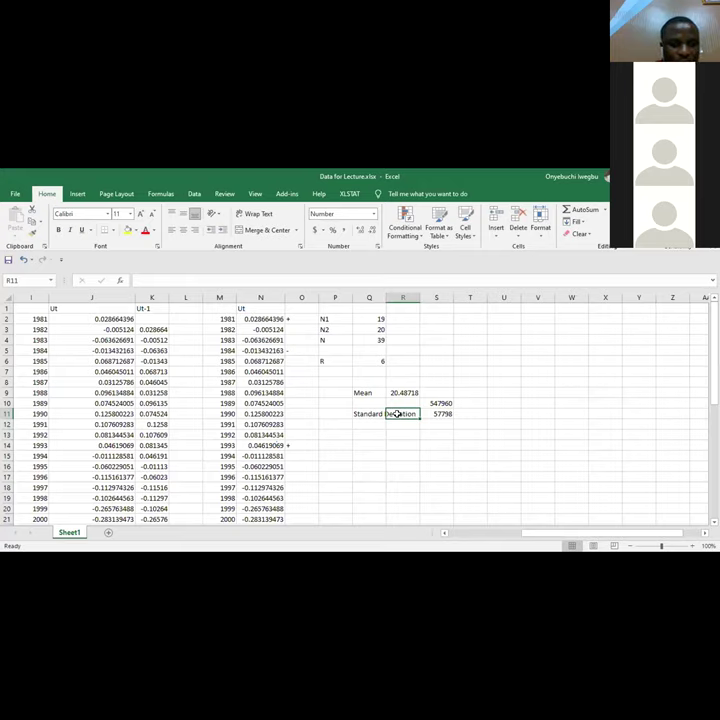
type("=")
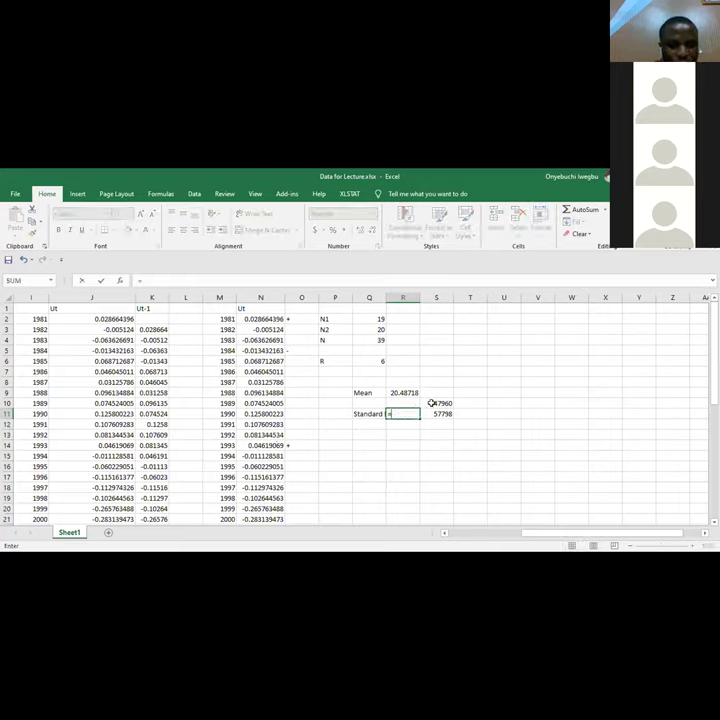
left_click(431, 403)
type("/")
left_click(441, 412)
key("Return")
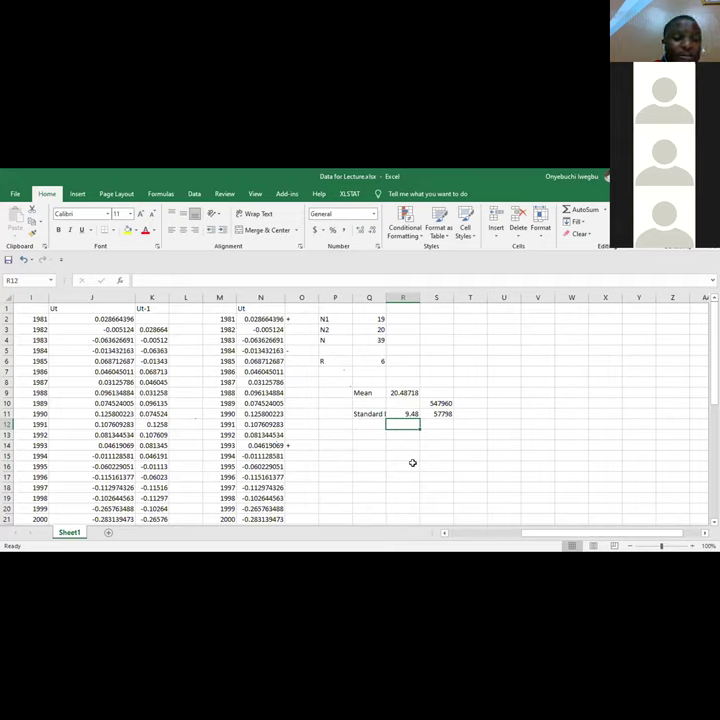
Edit the R11 formula to take the square root of the quotient, as =(S10/S11)^0.5.
left_click(370, 413)
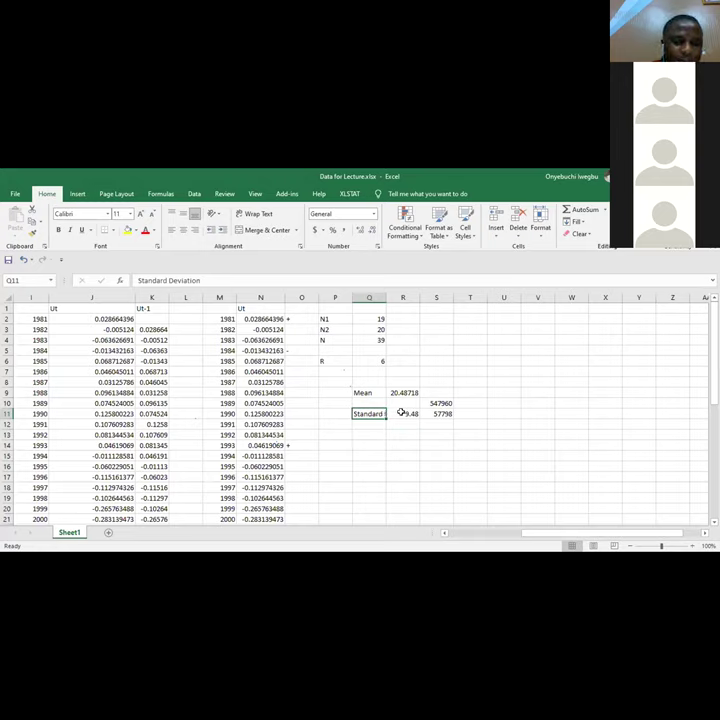
left_click(401, 413)
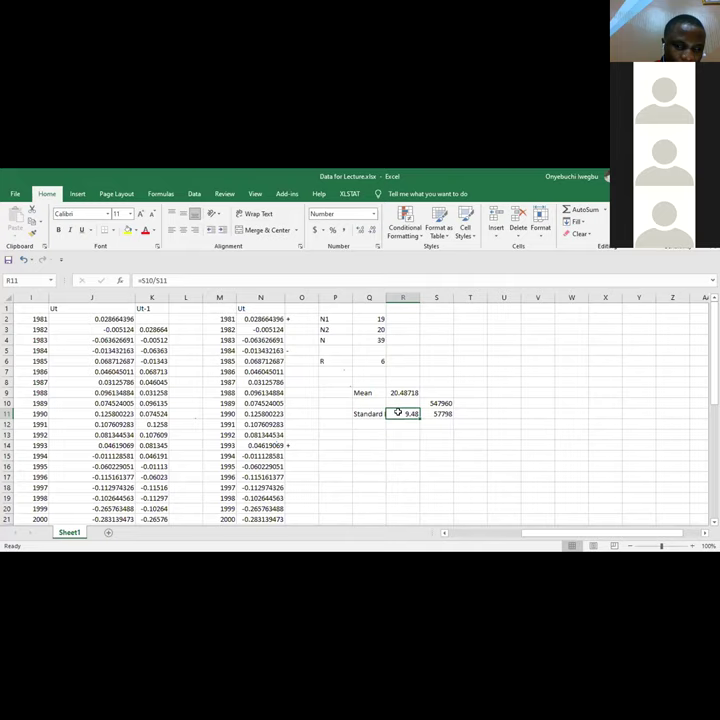
double_click(391, 413)
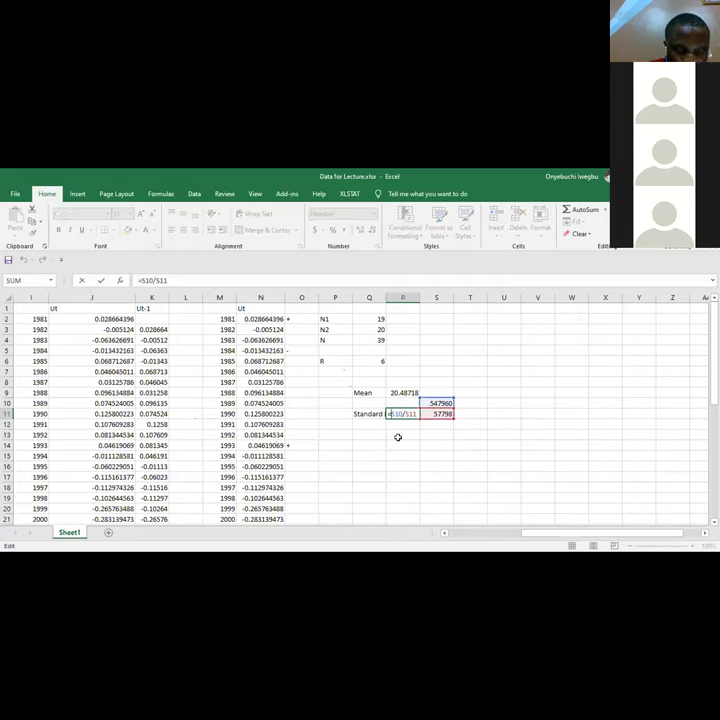
key("Left")
key("Left")
key("Left")
key("Left")
key("Left")
key("Left")
key("Left")
type("(")
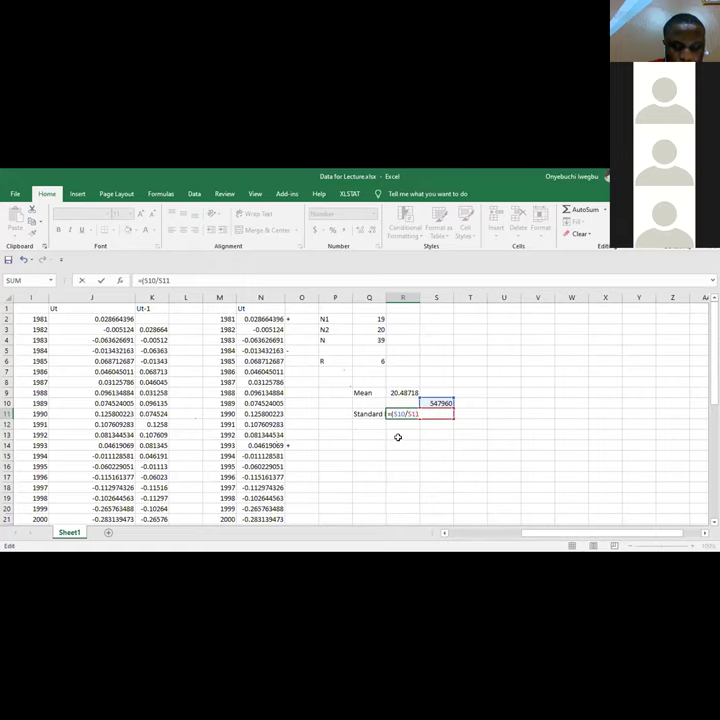
key("End")
type(")")
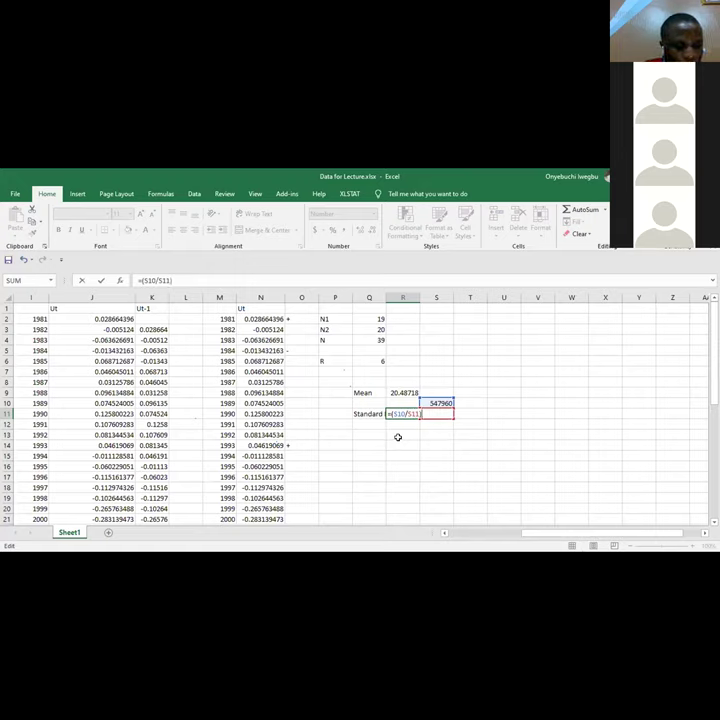
type("^0.5")
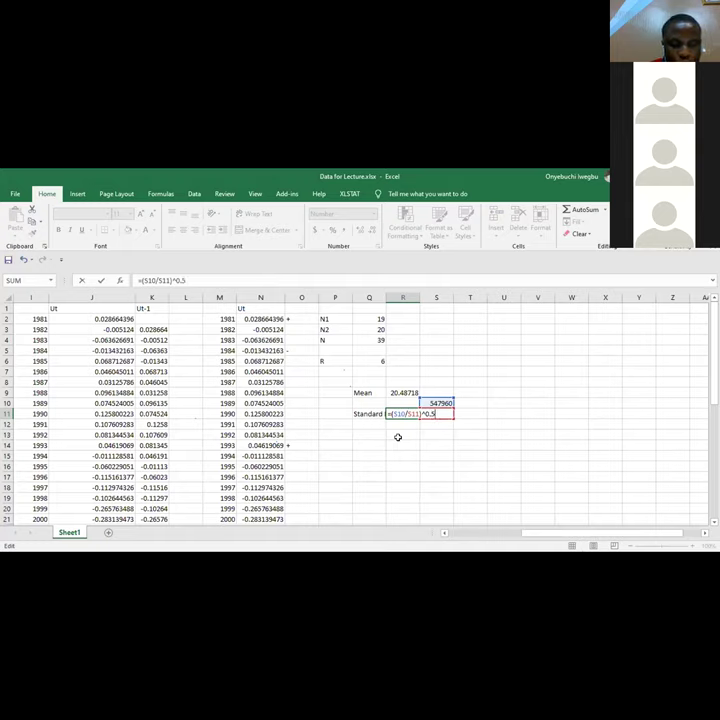
key("Return")
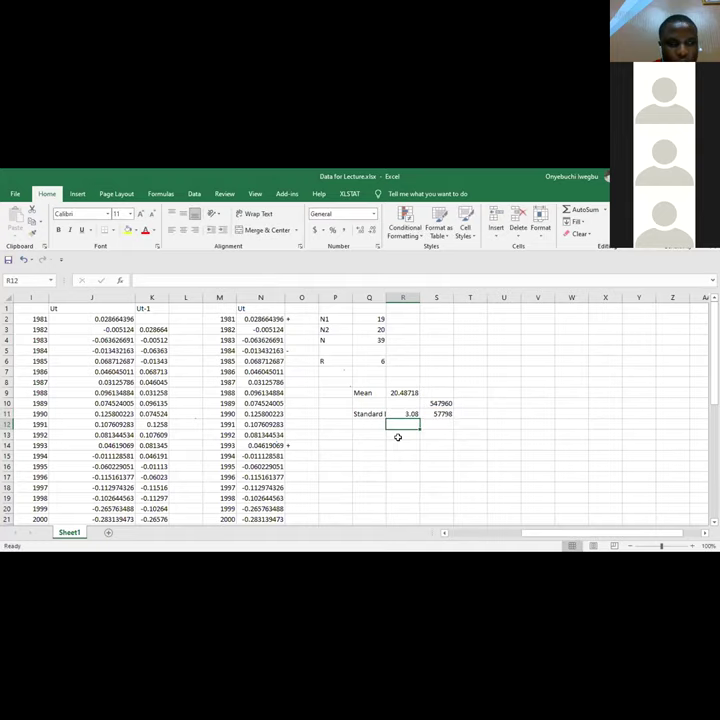
key("Up")
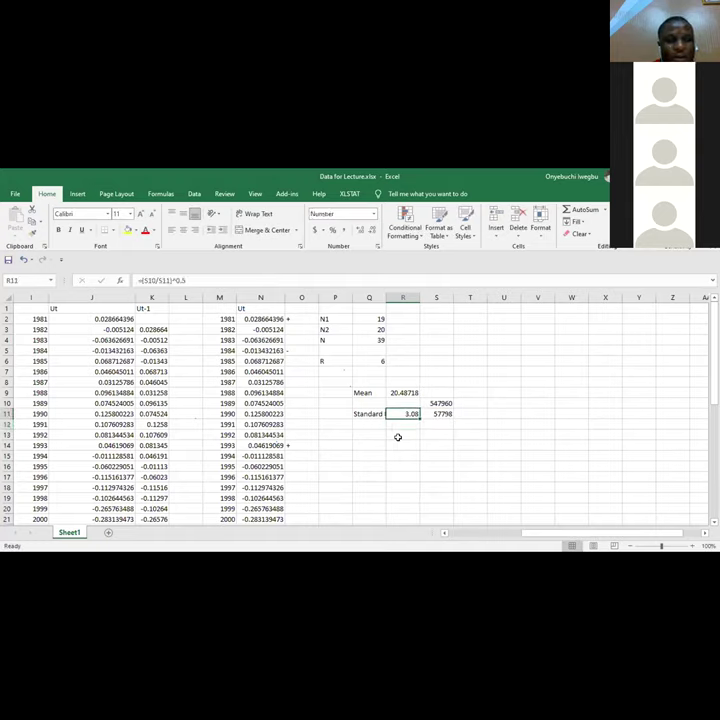
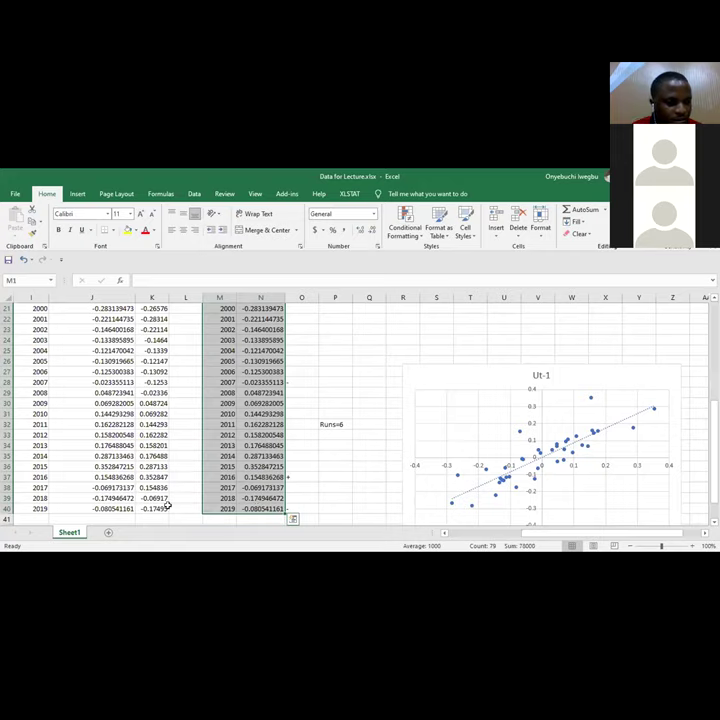
Add a new worksheet and paste the copied year and Ut columns into it starting at cell B1.
left_click(110, 535)
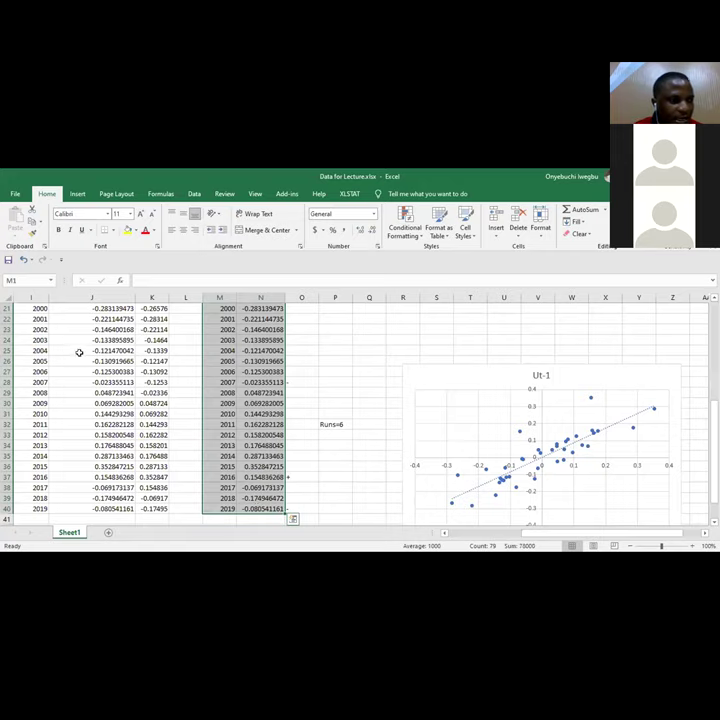
left_click(65, 307)
key("ctrl+v")
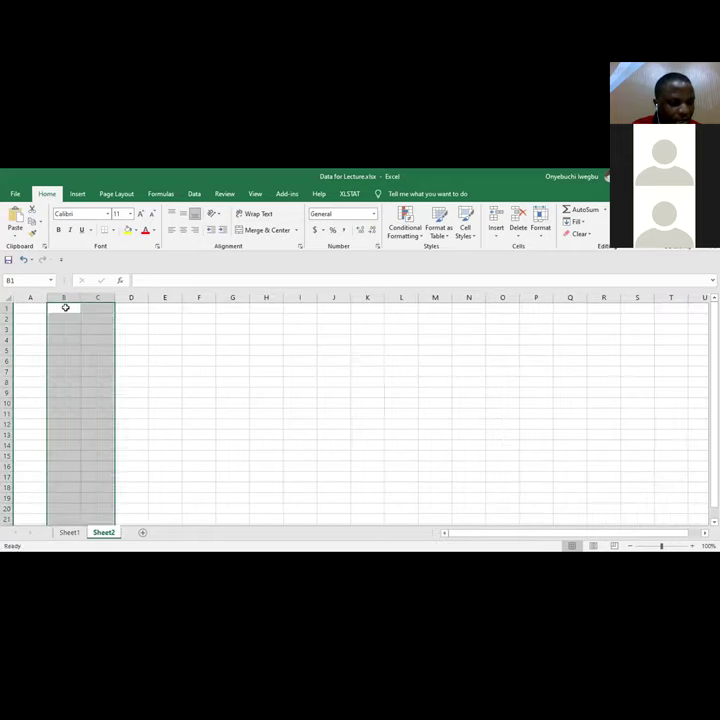
Head column D "Ut-1" and fill it with the lagged residuals by copying C2:C39 to D3.
left_click(130, 308)
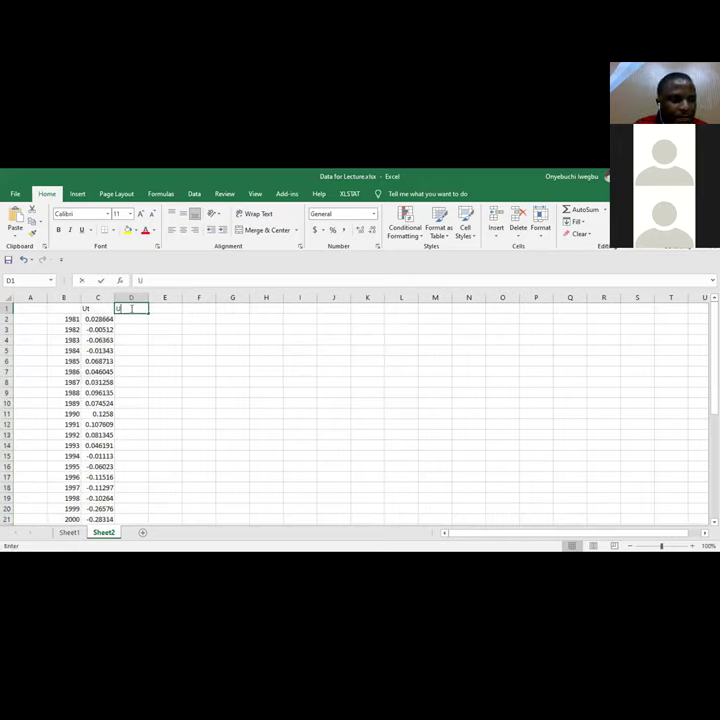
type("Ut-1")
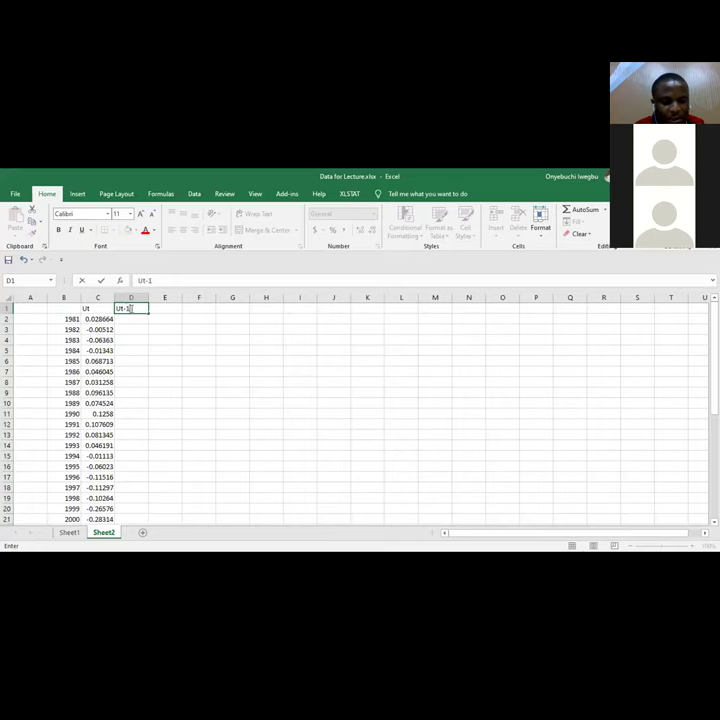
key("Return")
left_click_drag(98, 319, 100, 490)
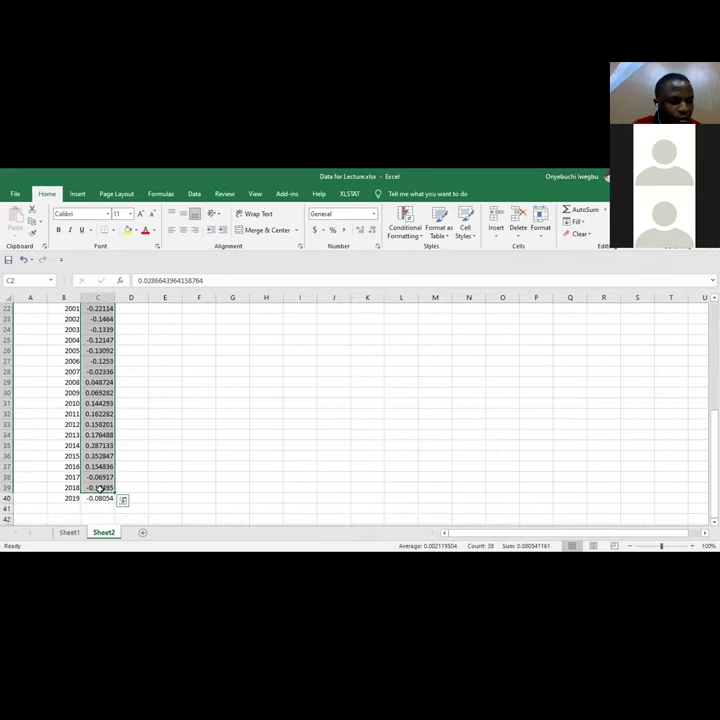
key("ctrl+c")
key("Up")
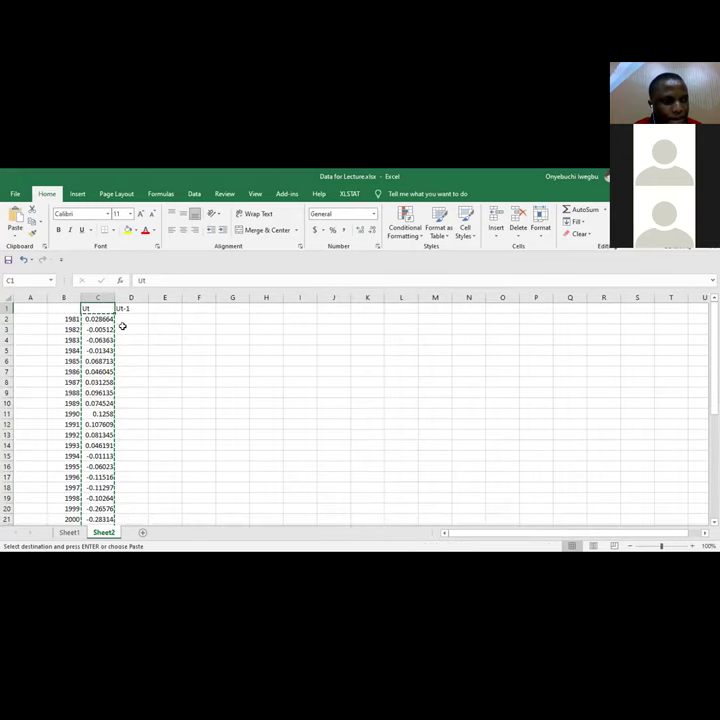
left_click(122, 327)
key("ctrl+v")
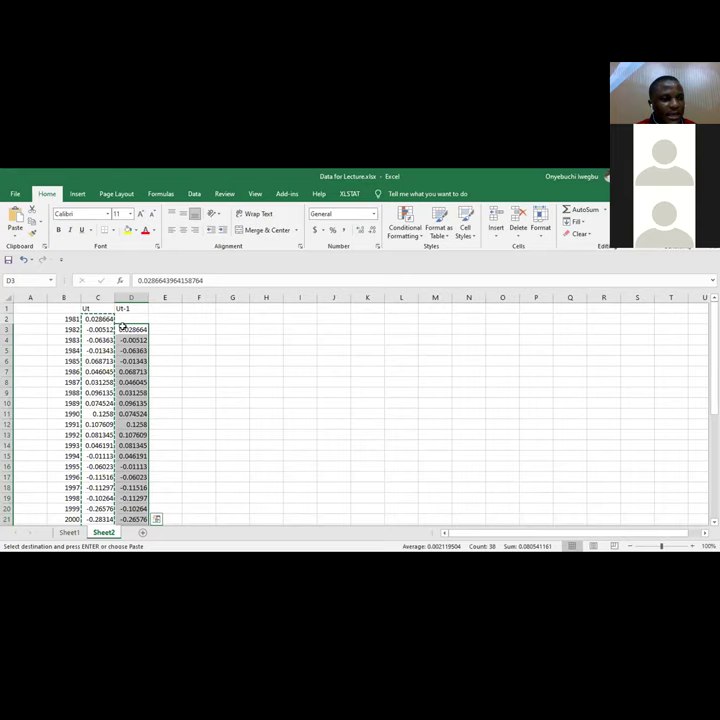
Head column E "(Ut-Ut-1)" and enter the difference formula =C2-D2 in cell E2.
left_click(160, 309)
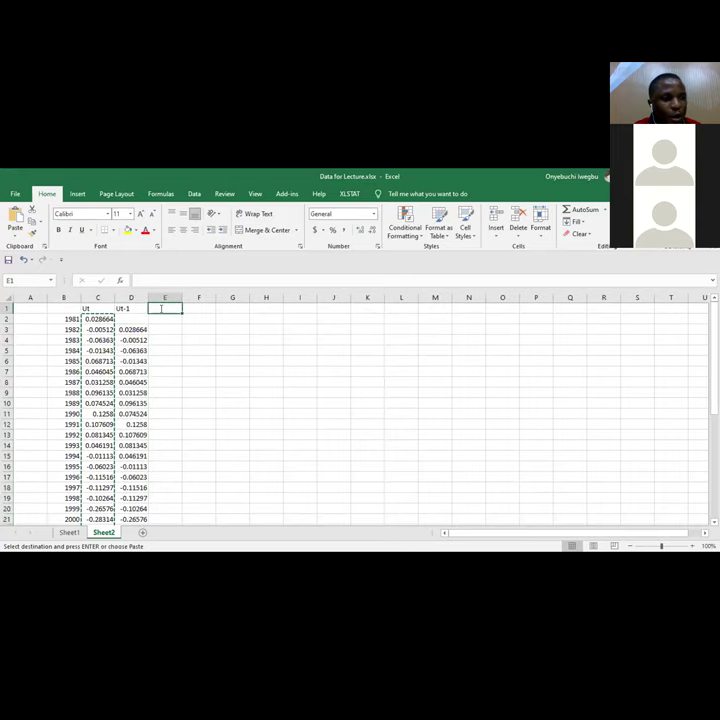
type("(Ut-Ut-1")
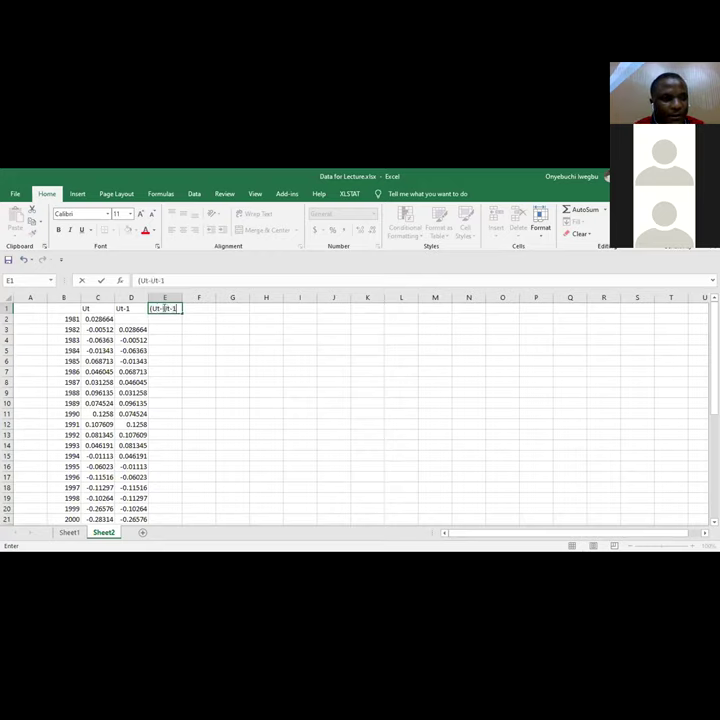
type(")")
key("Return")
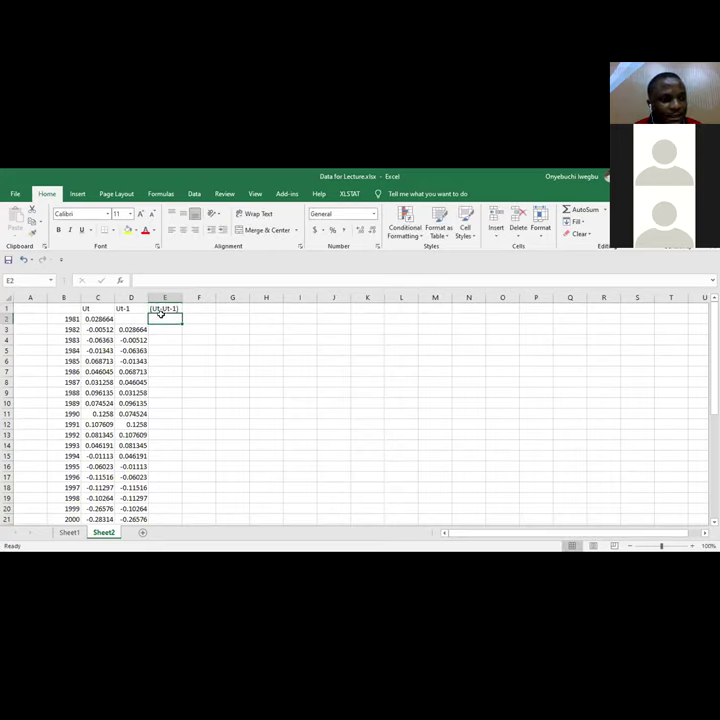
type("=")
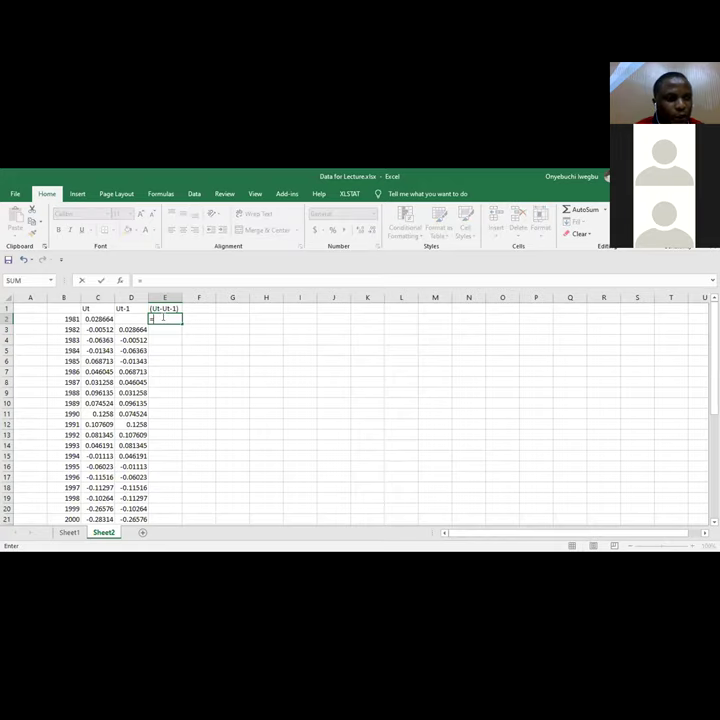
left_click(100, 318)
type("-")
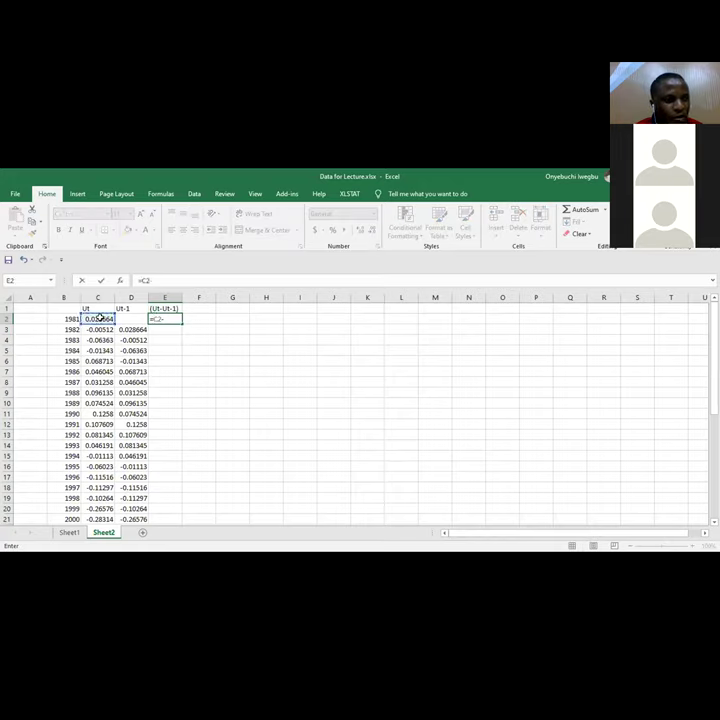
left_click(120, 318)
key("Return")
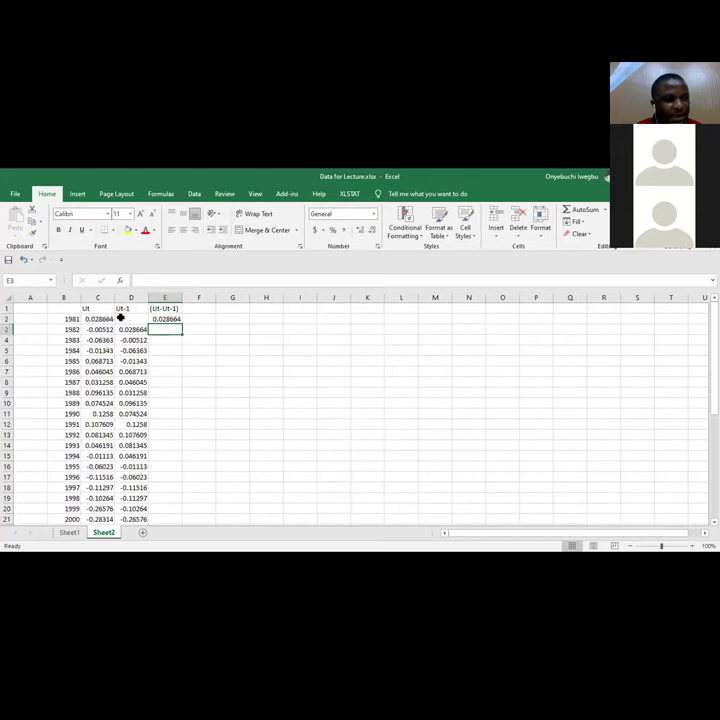
Fill the difference formula from E2 down column E to the 2018 row.
left_click(153, 317)
left_click_drag(181, 323, 165, 519)
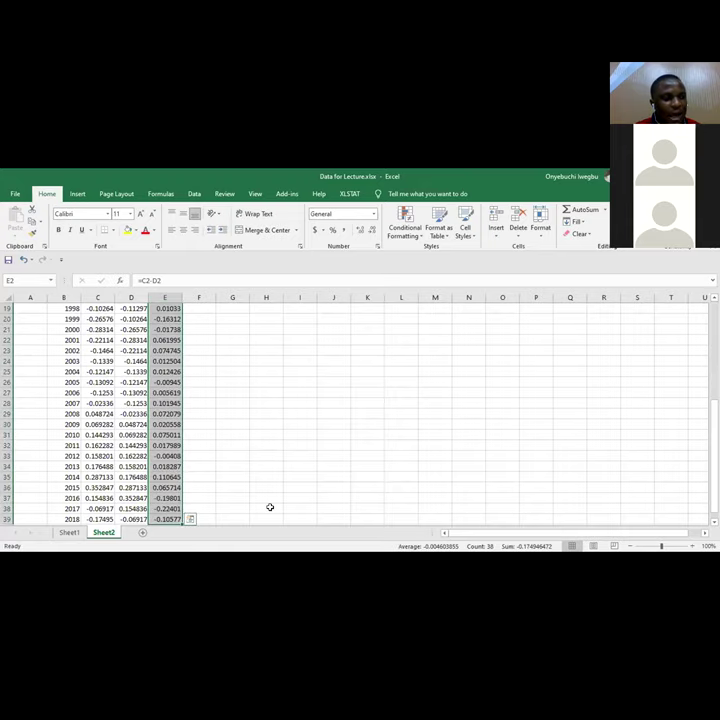
key("ctrl+Up")
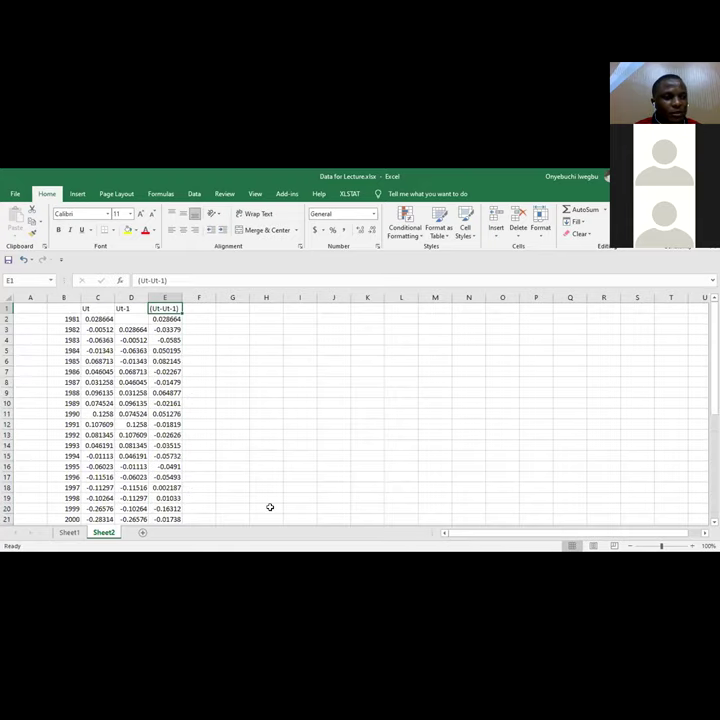
Head column F "(Ut-Ut-1)2" and enter the squaring formula =E2*E2 in cell F2.
key("Right")
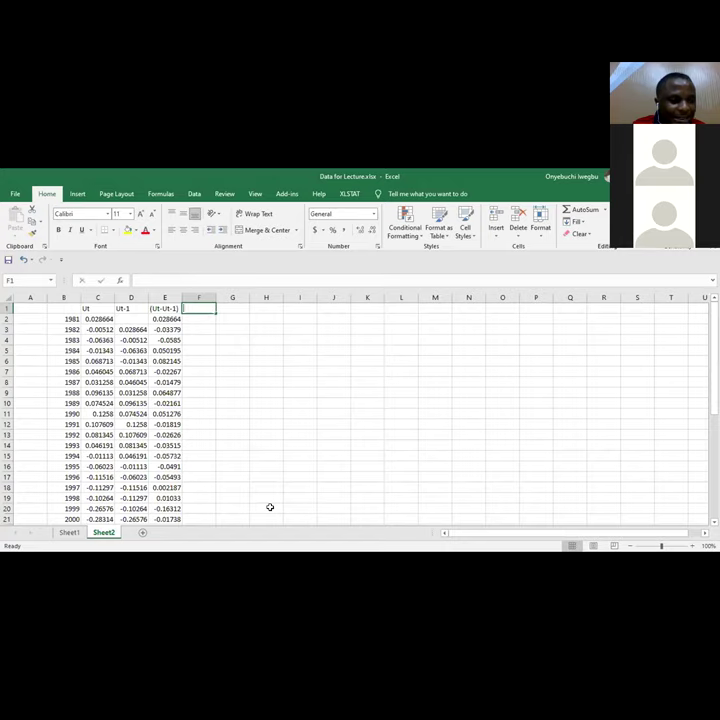
type("(Ut-")
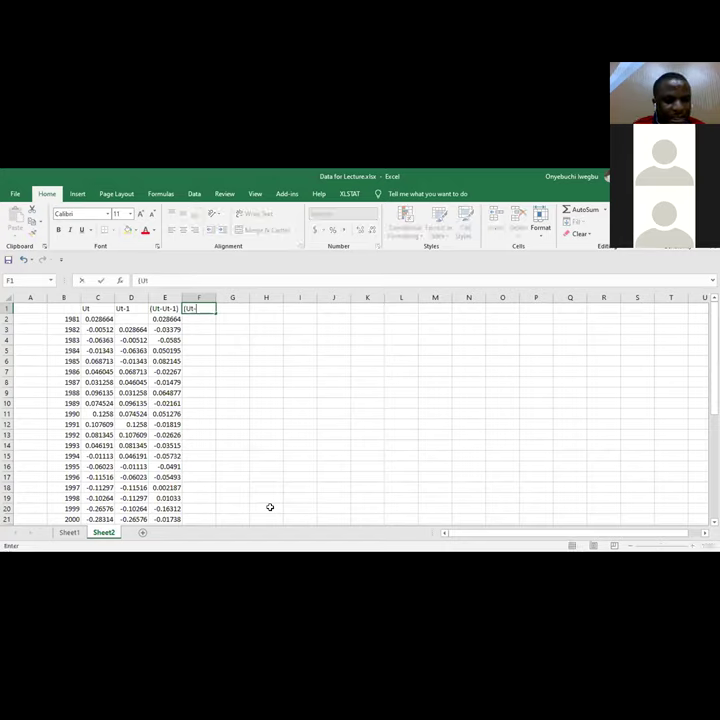
type("Ut-1)")
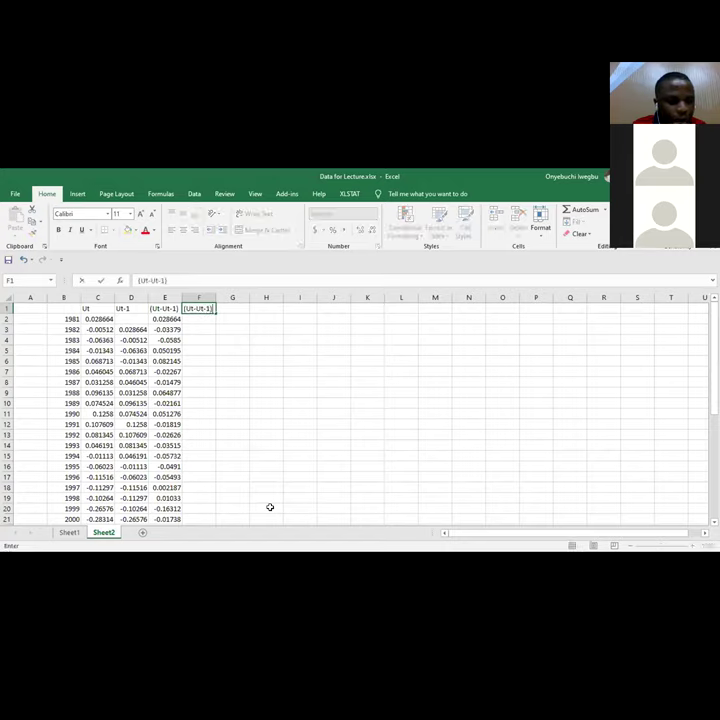
type("2")
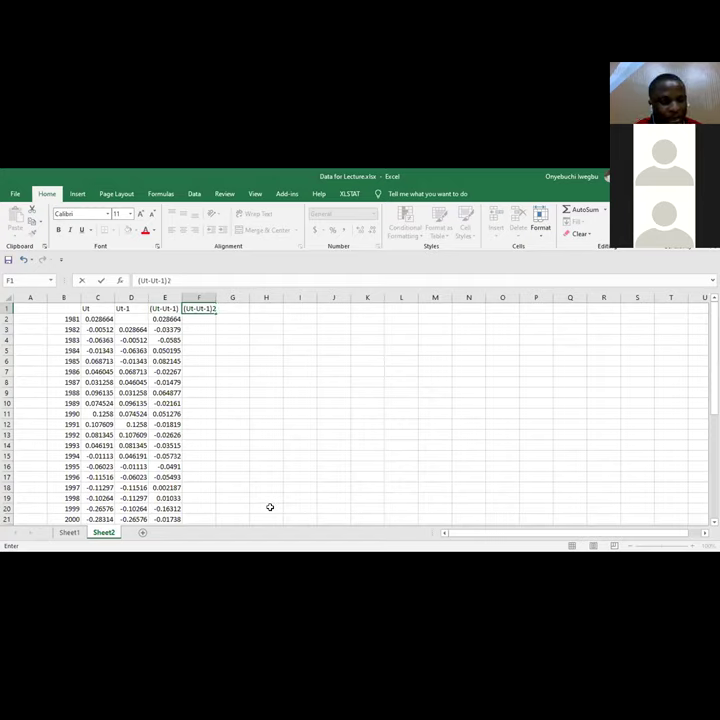
key("Return")
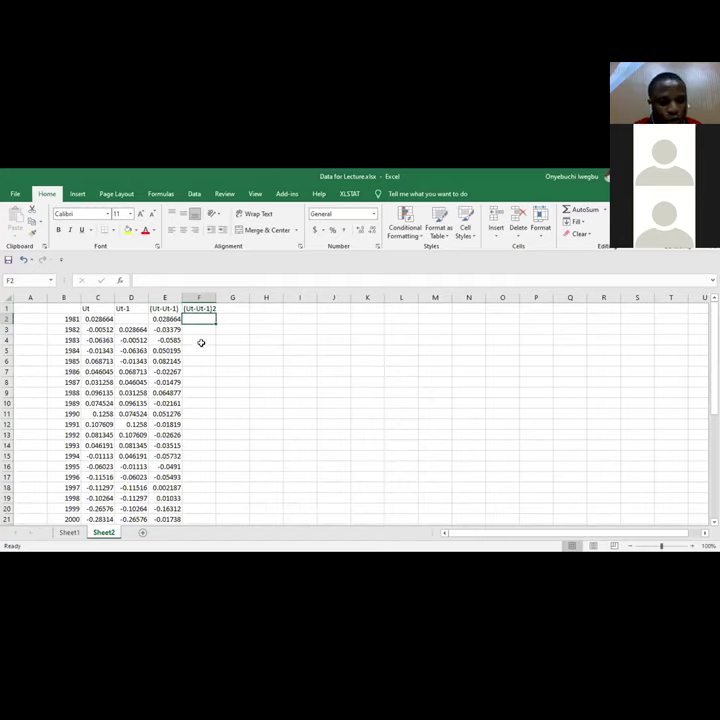
type("=")
left_click(165, 318)
type("^2")
key("Return")
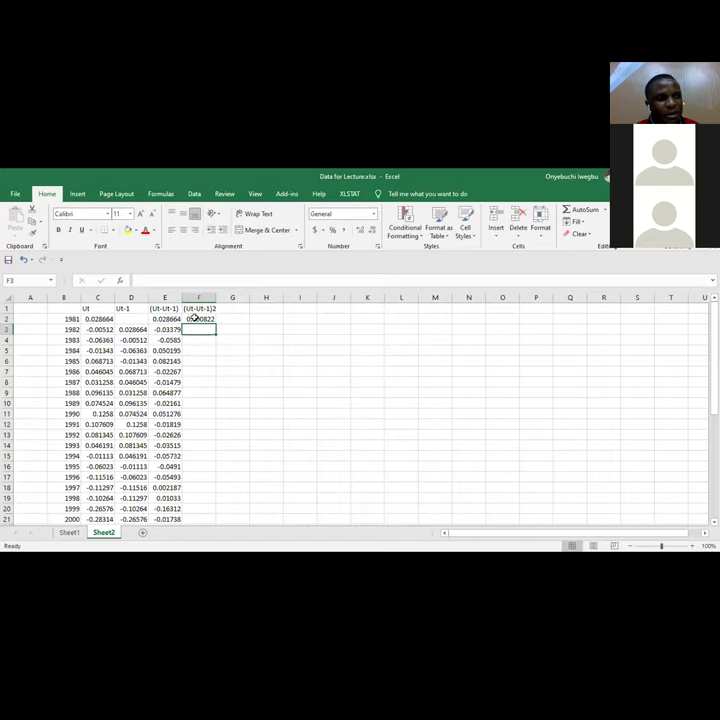
Fill the squared-difference formula from F2 down to the 2019 row and total F2:F40 in cell F41.
left_click(205, 320)
left_click_drag(213, 323, 200, 509)
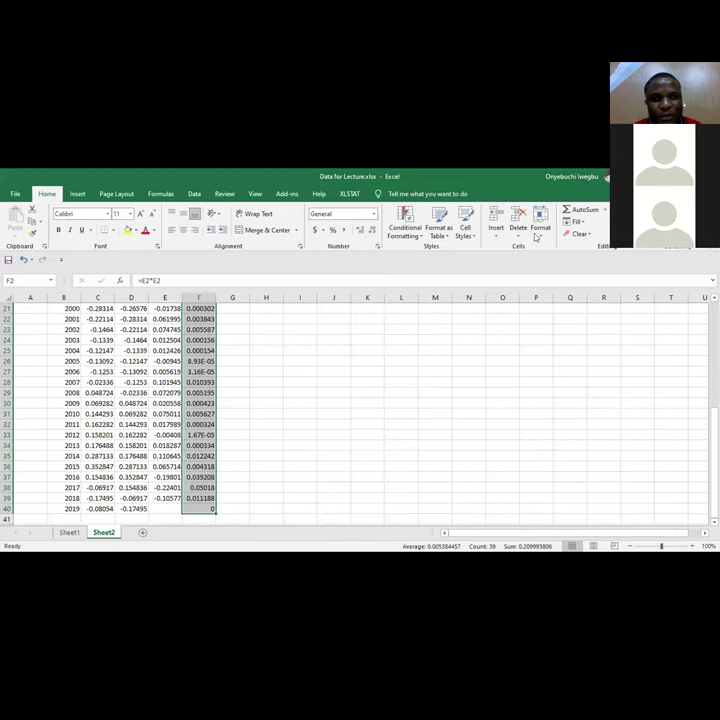
scroll(329, 437, "up", 6)
scroll(289, 474, "up", 1)
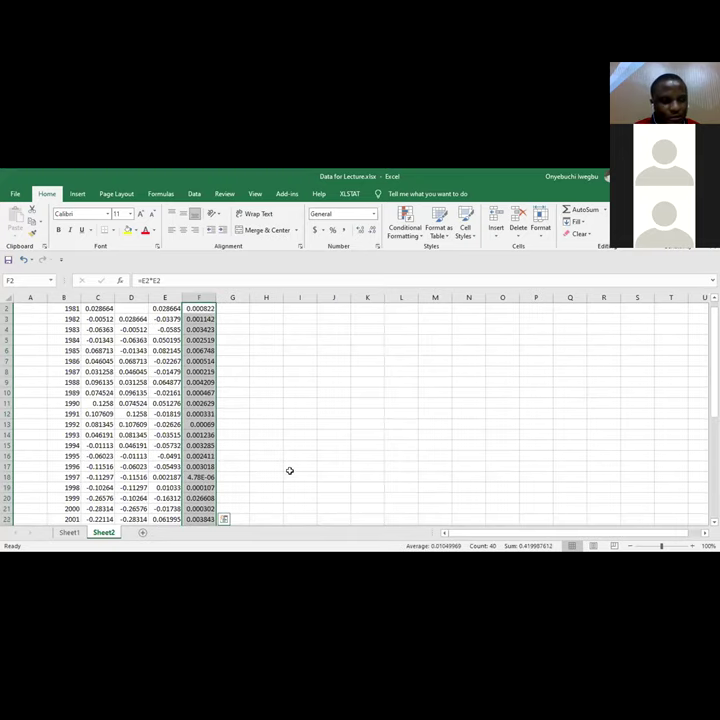
Review the squared differences down column F and the sum formula in F41.
key("Up")
key("Down")
key("Down")
key("Down")
key("Down")
key("Down")
key("Down")
key("Down")
key("Down")
key("Down")
key("Down")
key("Down")
key("Down")
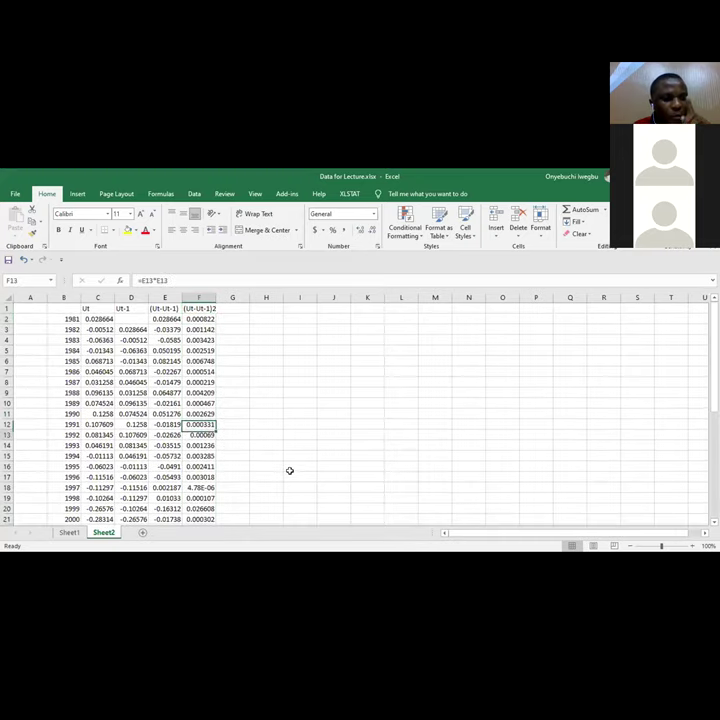
key("ctrl+Down")
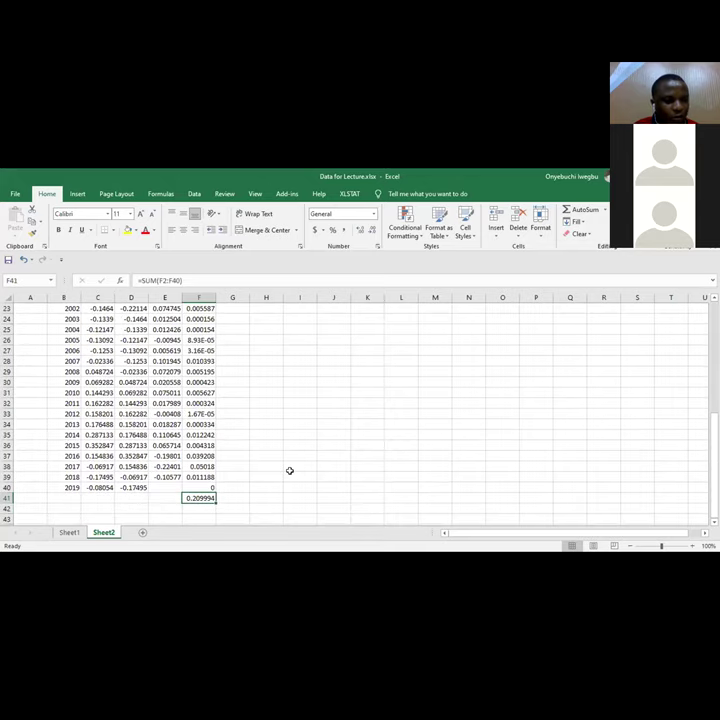
key("Up")
key("Up")
key("Up")
key("Up")
key("Up")
key("Up")
key("Up")
key("Up")
key("Up")
key("Up")
key("Up")
key("Up")
key("Up")
key("Up")
key("Up")
key("Up")
key("Up")
key("Up")
key("Up")
key("Up")
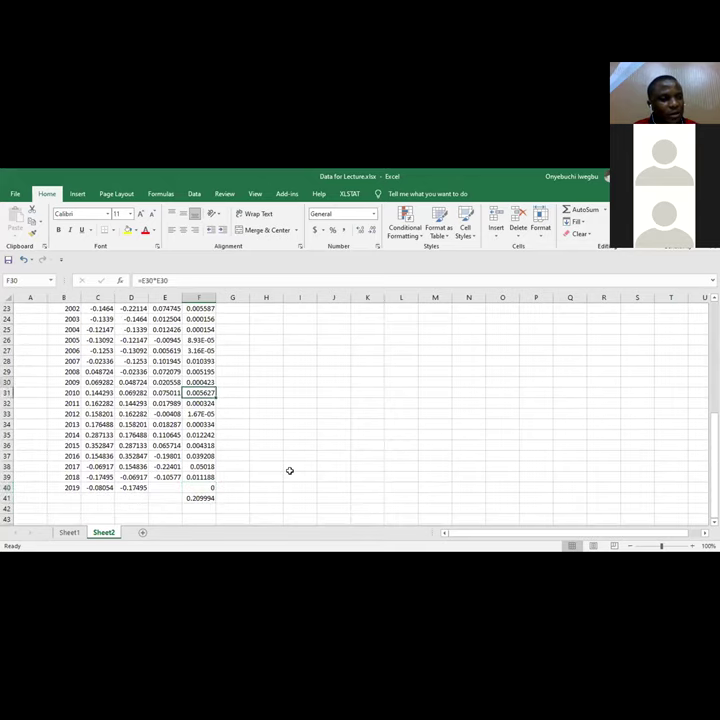
Head column G "Ut2" and enter the squared-residual formula =C2*C2 in cell G2.
key("Right")
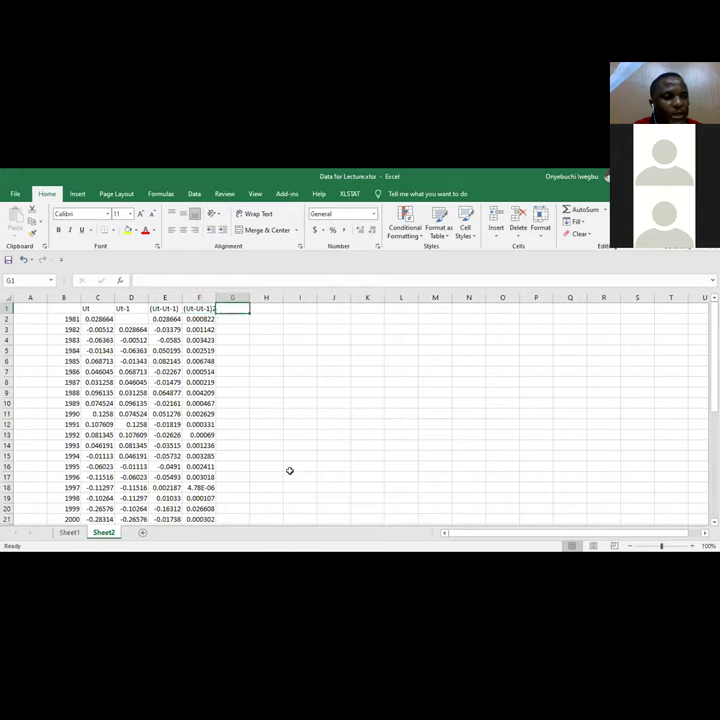
type("Ut2")
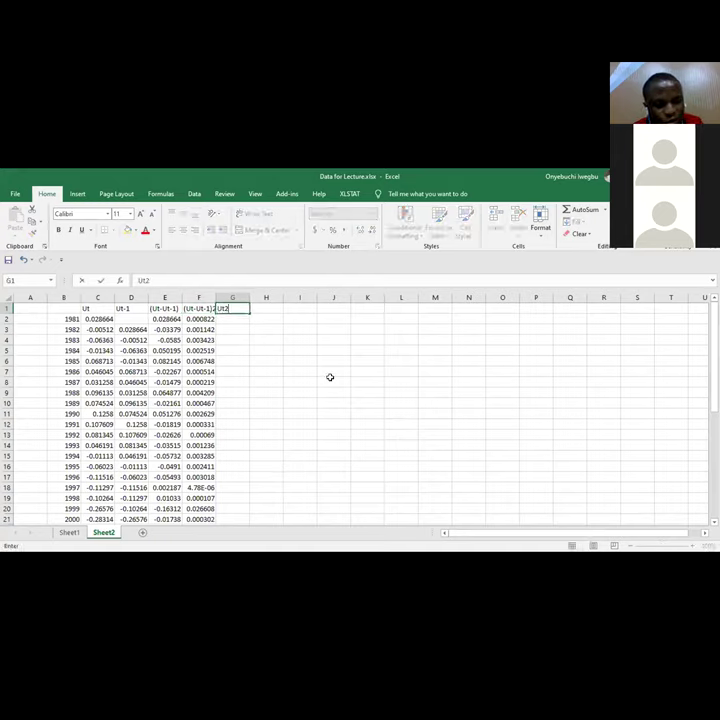
key("Return")
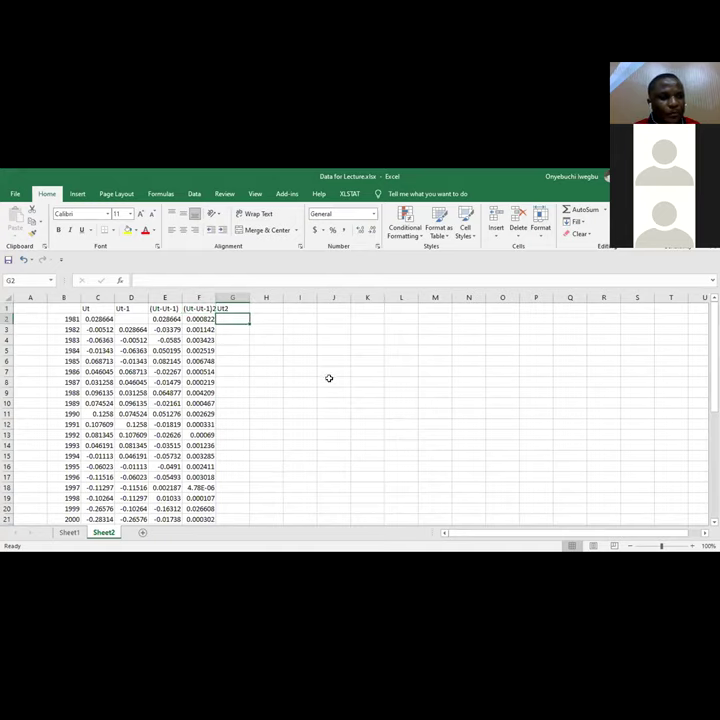
type("=")
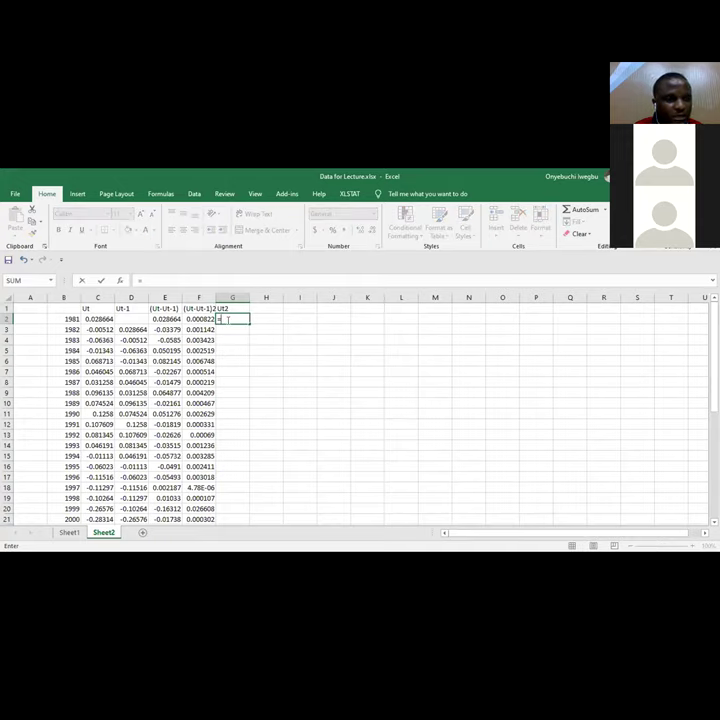
left_click(101, 318)
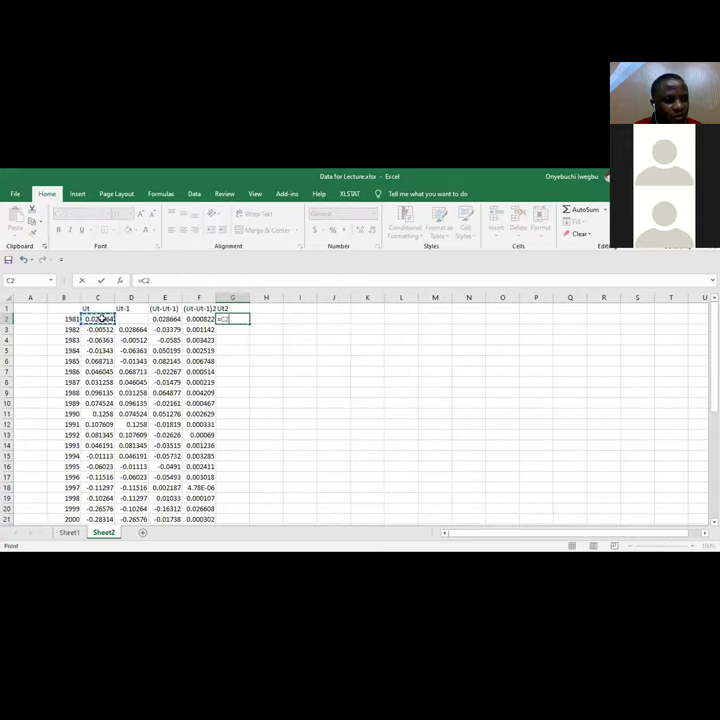
type("*")
left_click(101, 318)
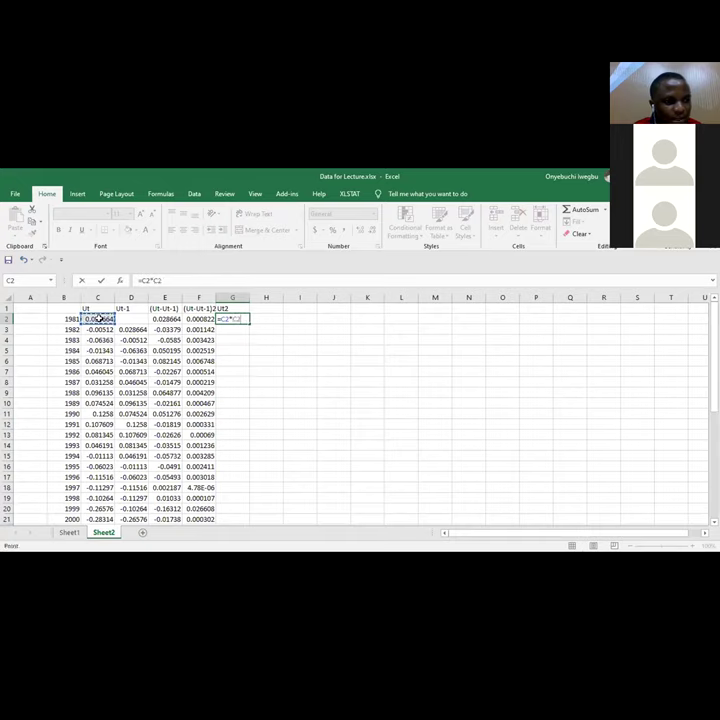
key("Return")
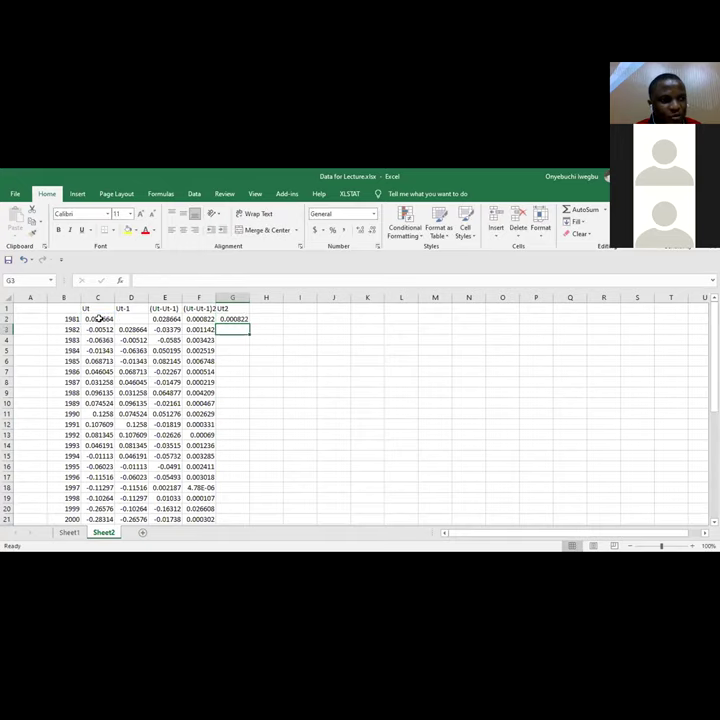
Fill the squared-residual formula from G2 down to the 2019 row and extend the sum in F41 to G41.
left_click(232, 318)
left_click_drag(248, 322, 235, 501)
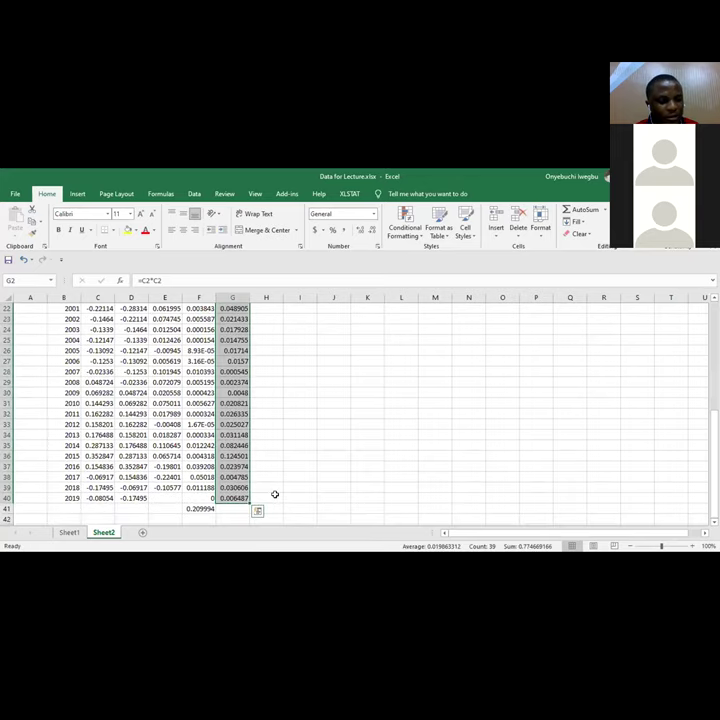
left_click(209, 508)
left_click_drag(210, 508, 244, 514)
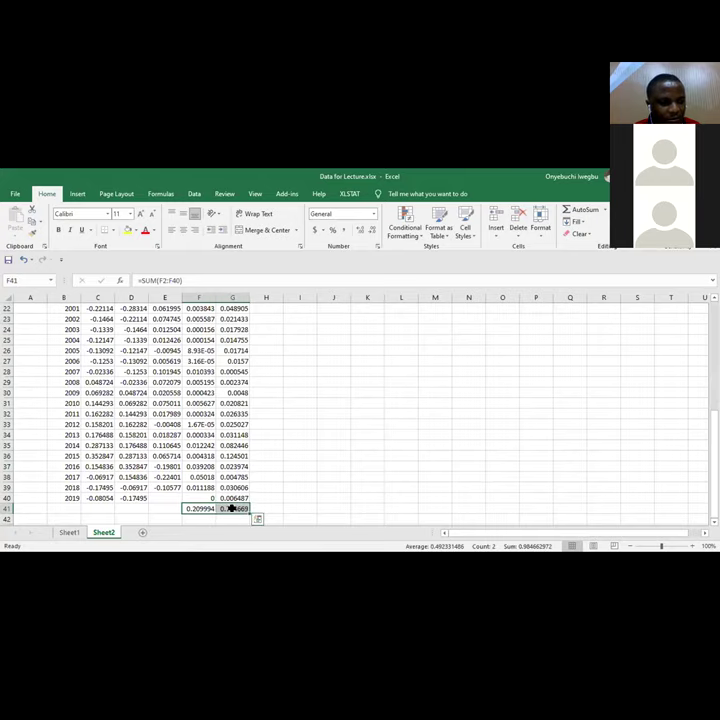
Colour the total of the squared residuals in G41 red.
left_click(232, 508)
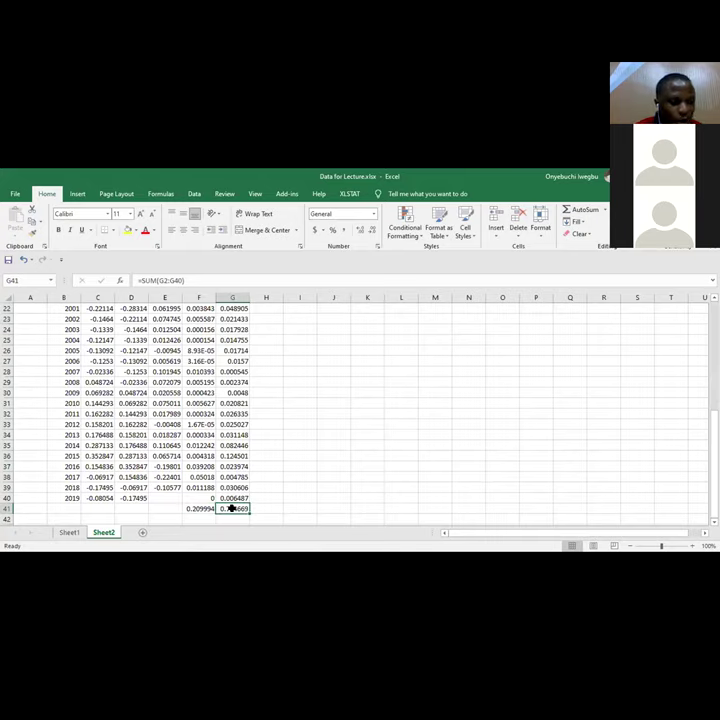
left_click(145, 231)
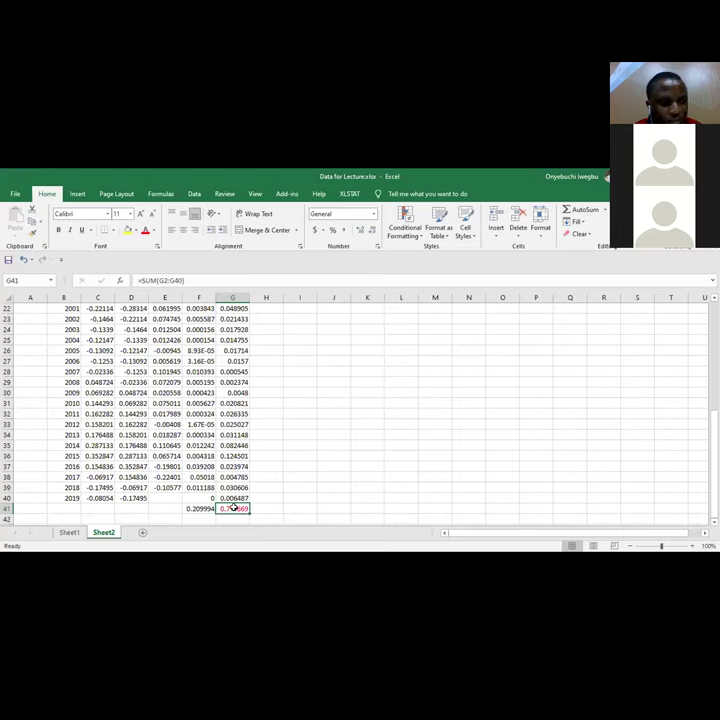
left_click(201, 508)
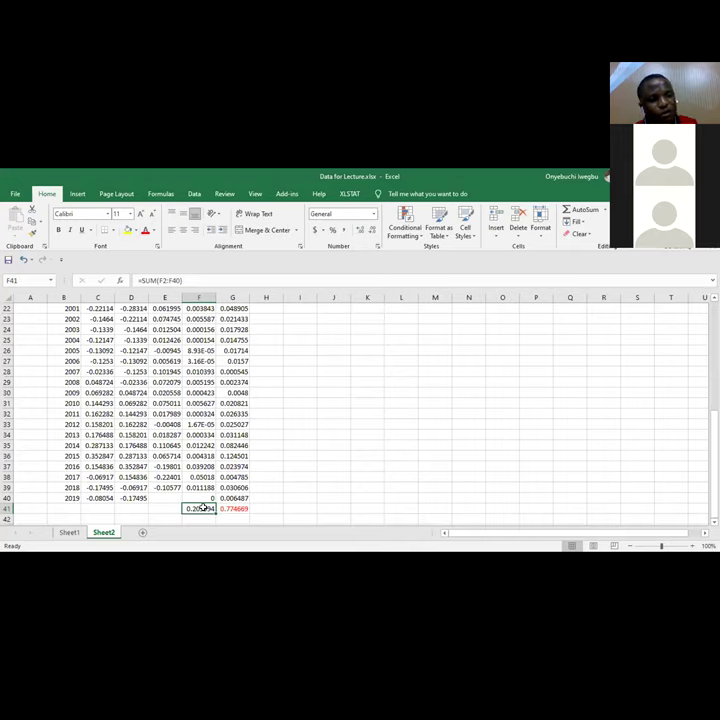
Label cell I41 "d" and calculate the statistic in J41 with the formula =F41/G41.
left_click(286, 506)
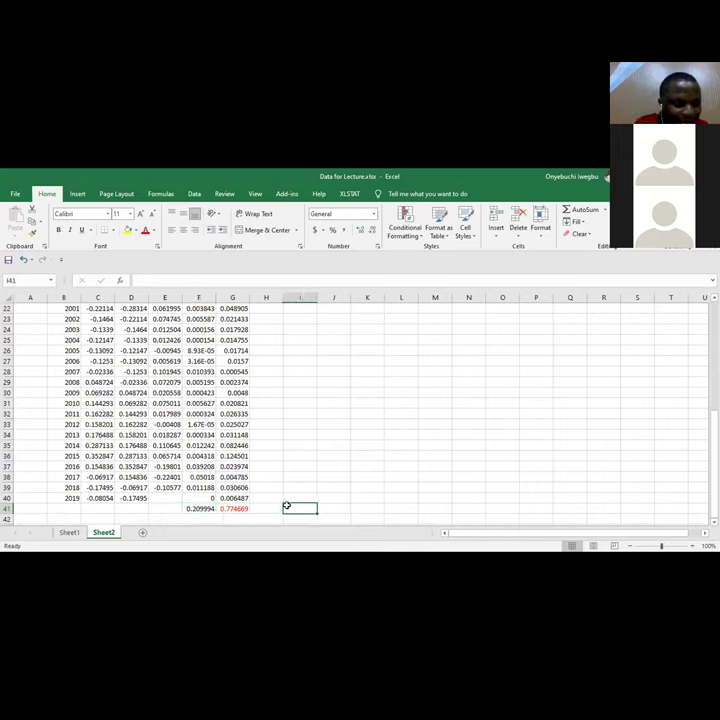
key("Return")
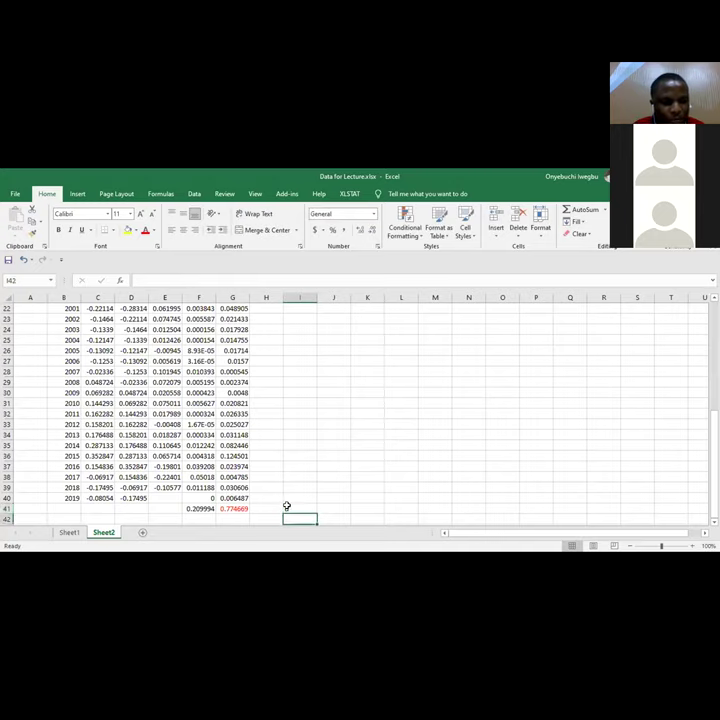
key("Up")
key("Right")
type("=")
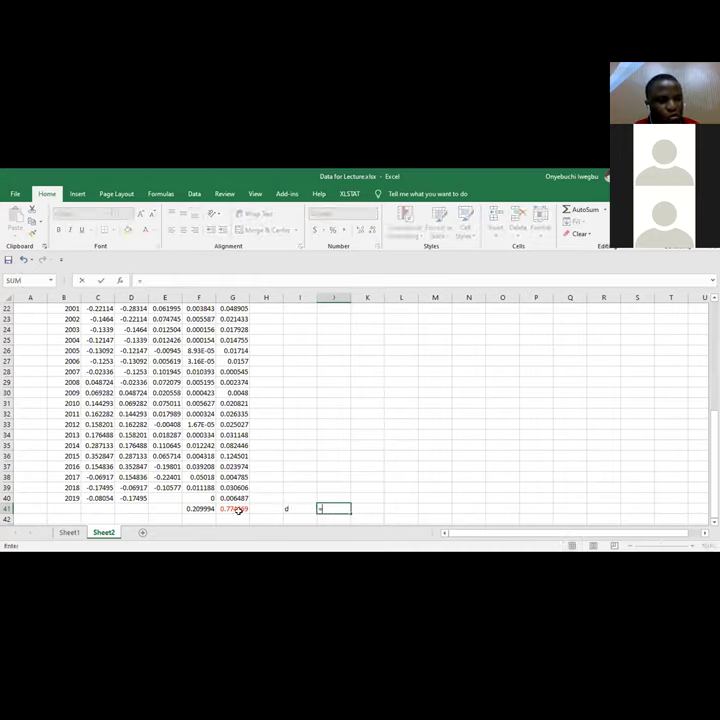
left_click(201, 509)
type("/")
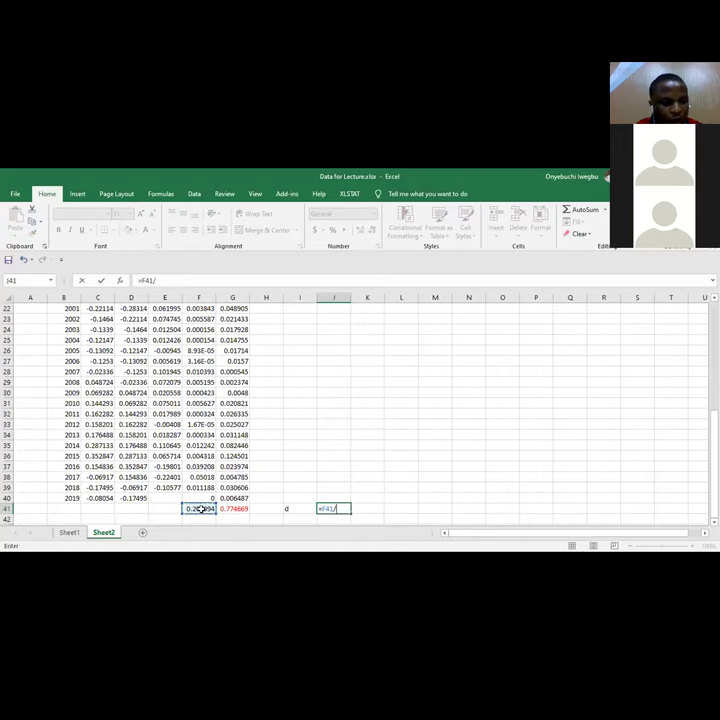
left_click(222, 508)
key("Return")
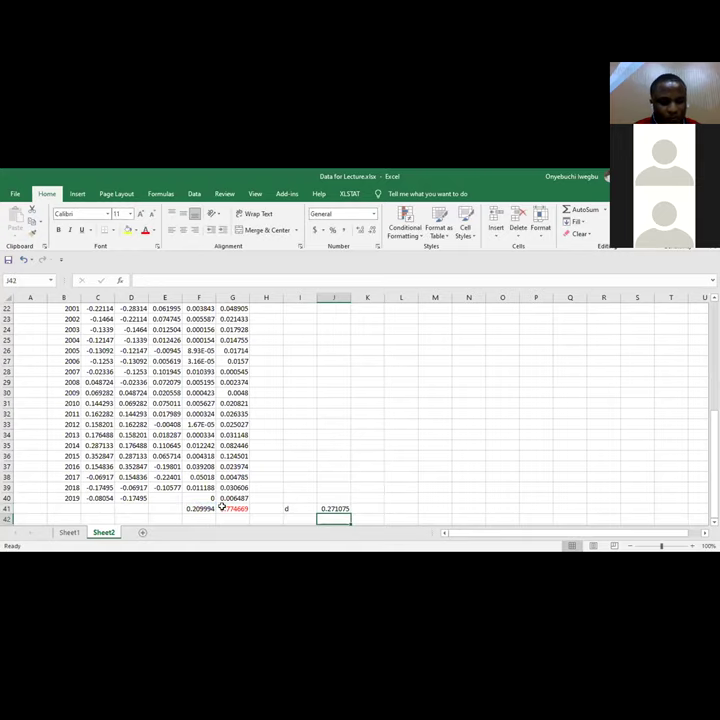
left_click(334, 509)
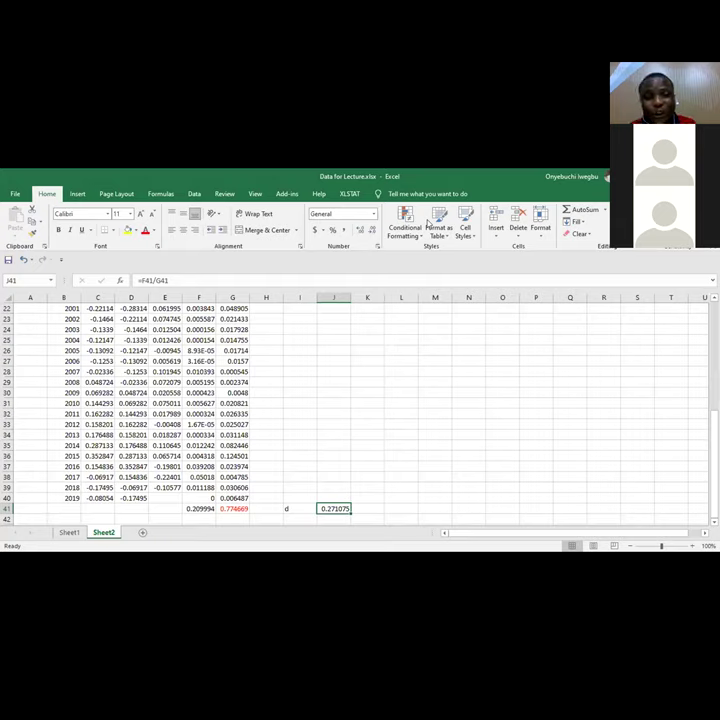
Review the Ut-1 scatter chart and the runs test calculations on Sheet1, and return to Sheet2.
left_click(69, 532)
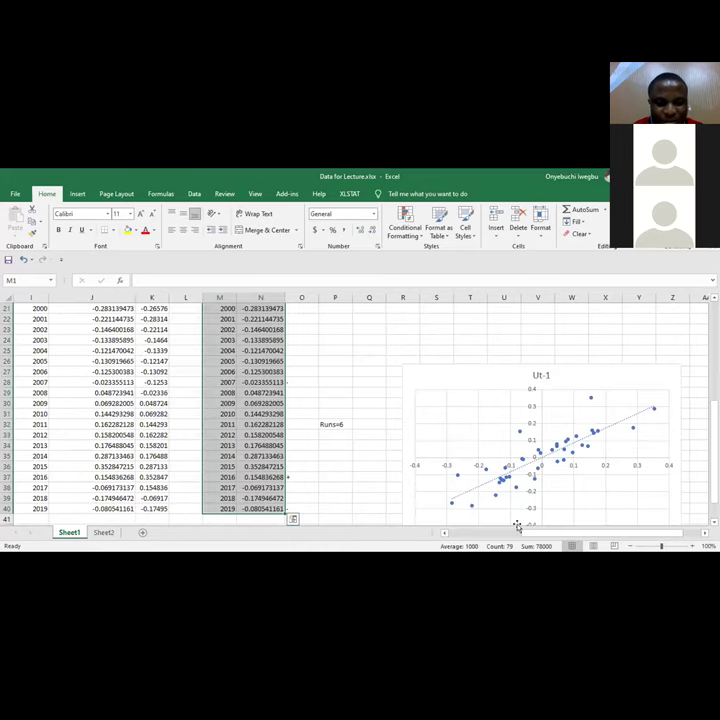
left_click_drag(530, 535, 540, 535)
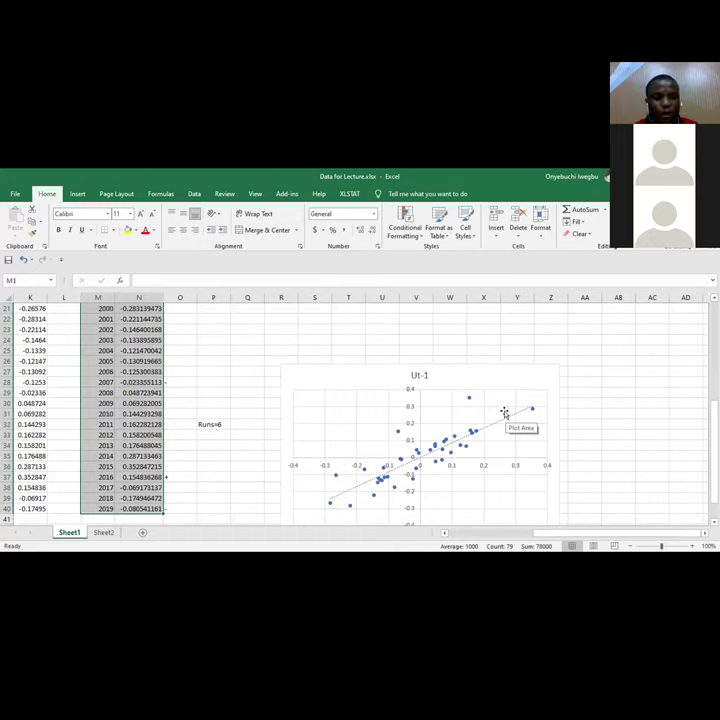
left_click(231, 392)
key("Down")
key("Down")
key("Down")
key("Down")
key("Down")
key("Down")
key("Down")
key("Down")
key("Down")
scroll(230, 392, "down", 1)
key("Up")
key("Up")
key("Up")
key("Up")
key("Up")
key("Up")
key("Up")
key("Up")
key("Up")
key("Up")
key("Up")
key("Up")
key("Up")
key("Up")
key("Up")
key("Up")
key("Up")
key("Up")
key("Up")
key("Up")
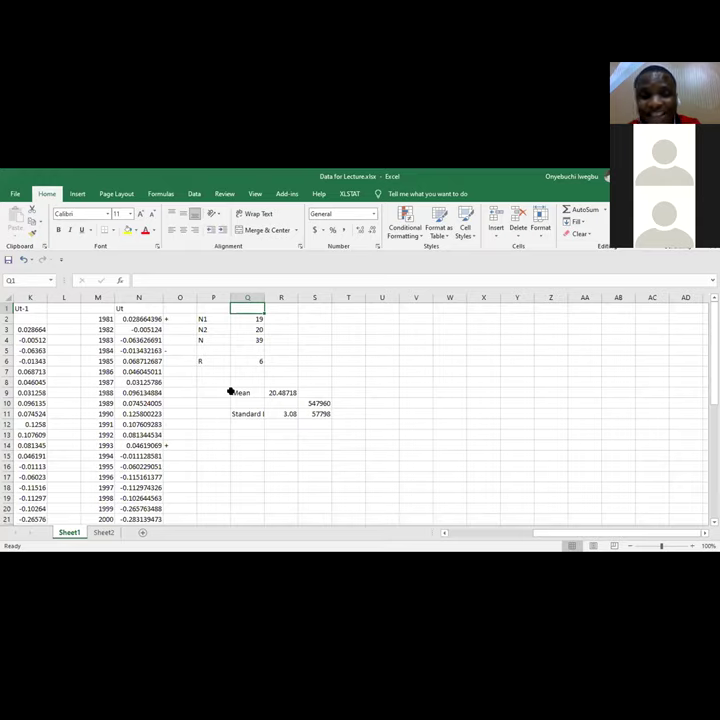
left_click(104, 532)
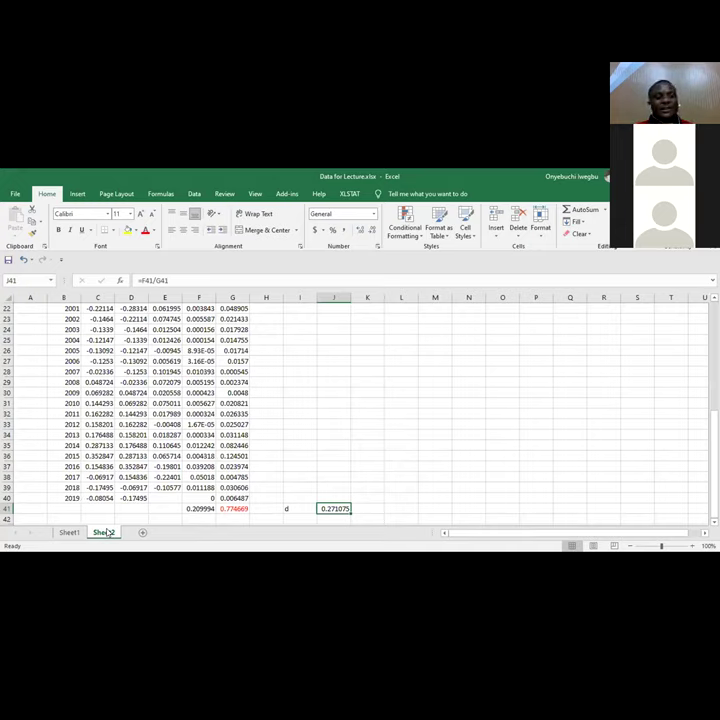